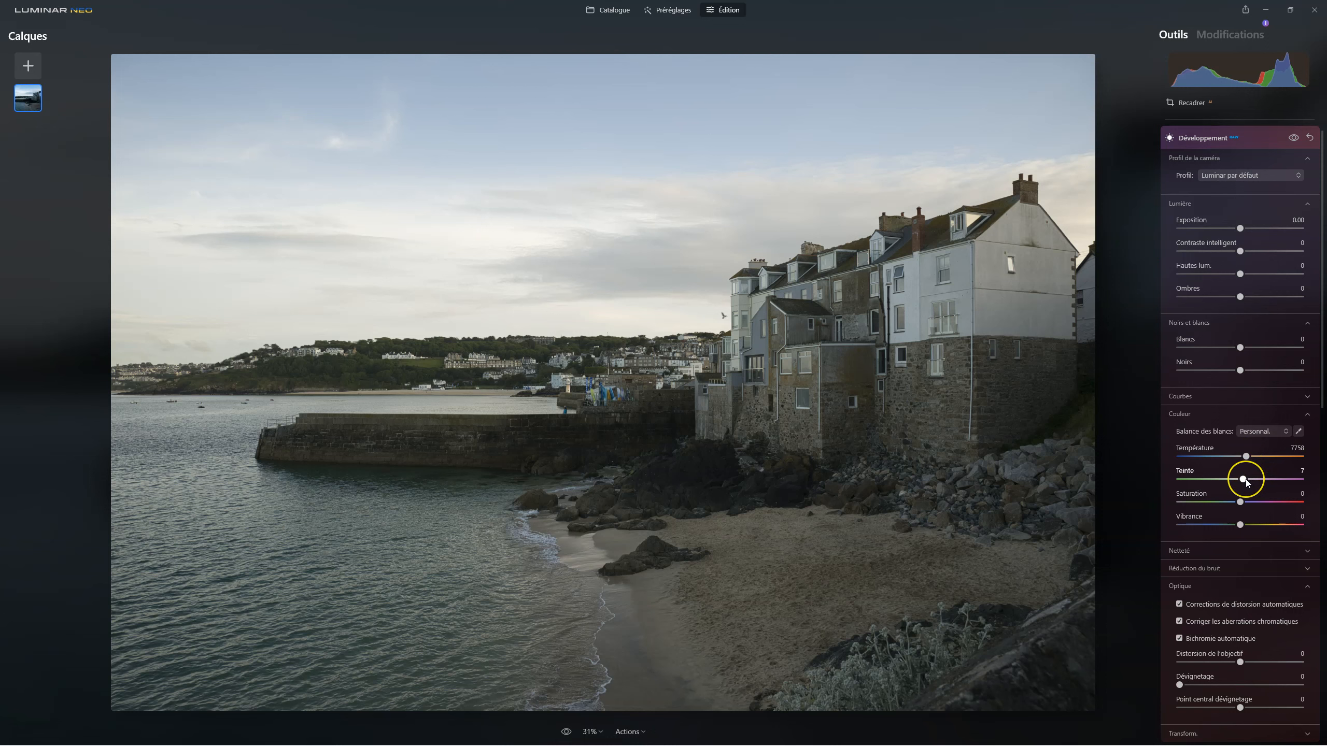
# Step: Set the photo's tint to 28, the highlights to -57 and the shadows to 21
pyautogui.click(1246, 479)
pyautogui.moveTo(1240, 274)
pyautogui.mouseDown()
pyautogui.moveTo(1206, 273)
pyautogui.moveTo(1253, 297)
pyautogui.mouseUp()
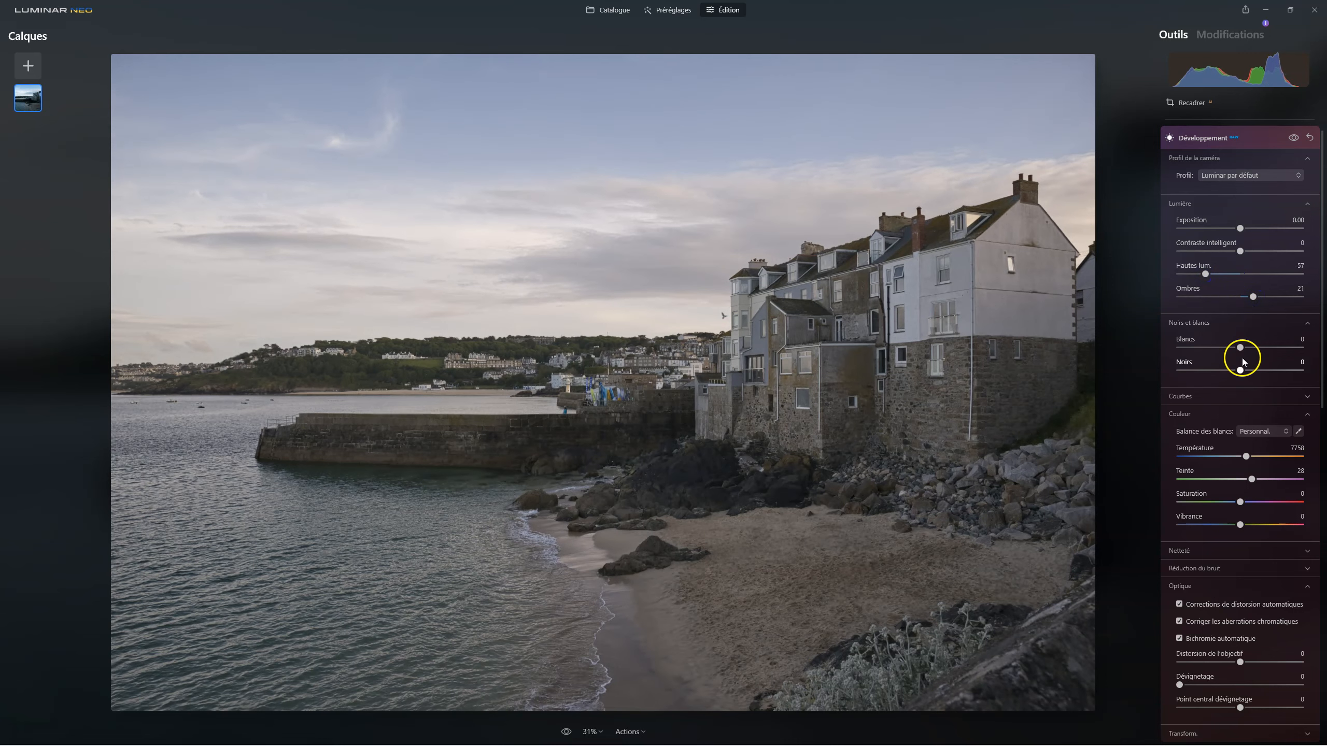
# Step: Set the blacks to -17 and raise the whites to 39
pyautogui.moveTo(1241, 370); pyautogui.dragTo(1233, 371)
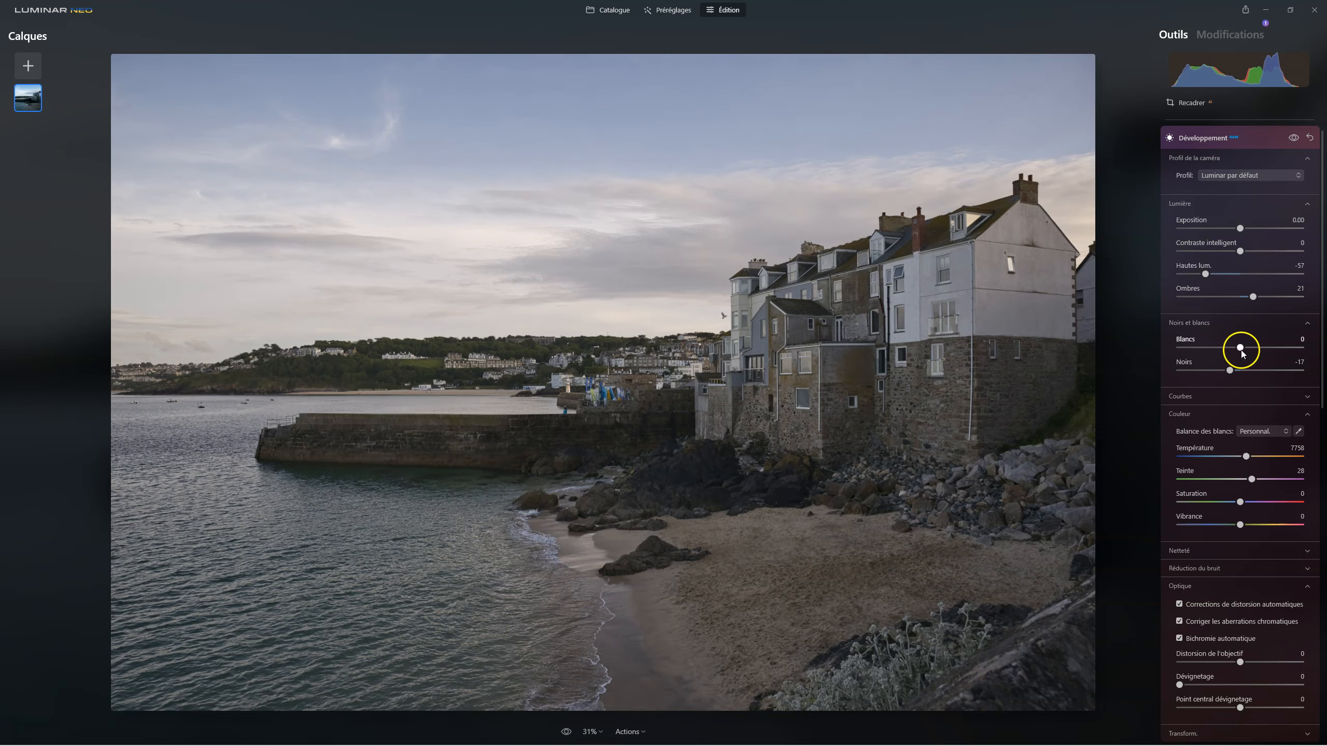
pyautogui.moveTo(1248, 349)
pyautogui.mouseDown()
pyautogui.moveTo(1233, 348)
pyautogui.moveTo(1249, 349)
pyautogui.mouseUp()
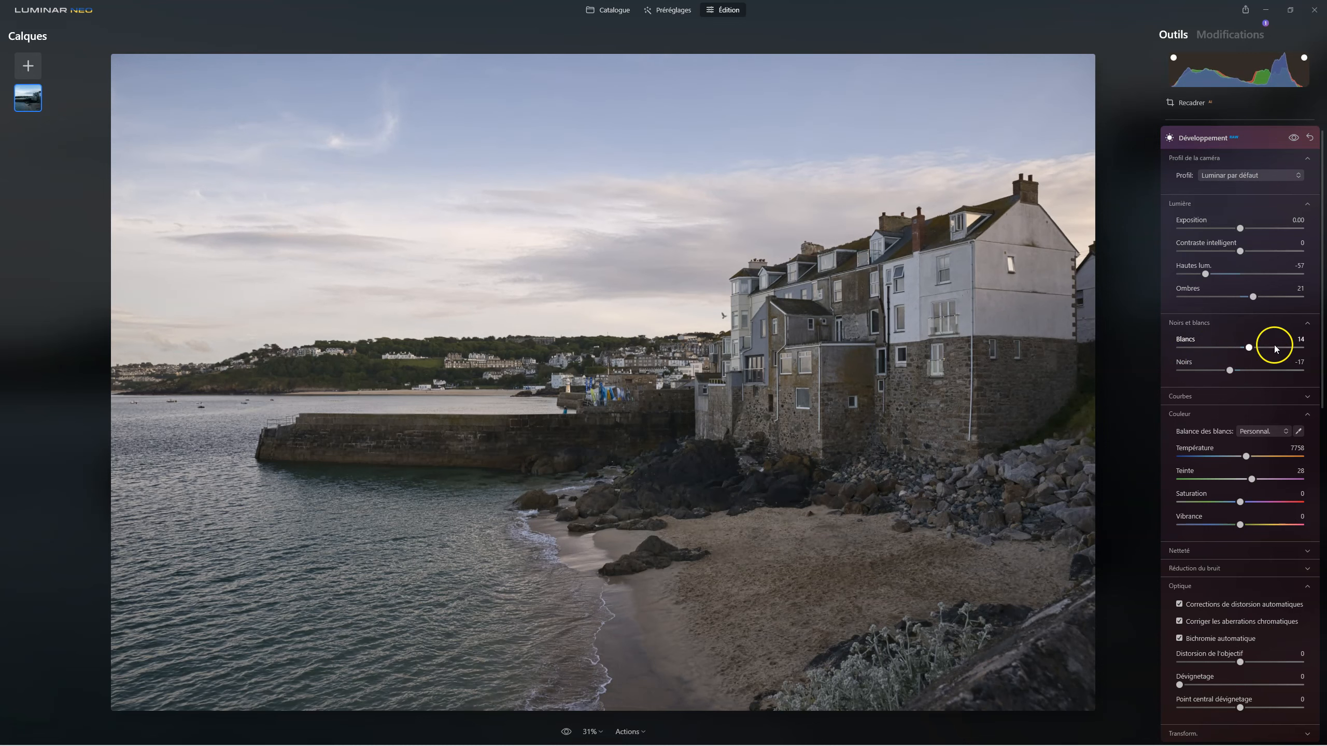
pyautogui.moveTo(1251, 350)
pyautogui.mouseDown()
pyautogui.moveTo(1285, 349)
pyautogui.moveTo(1266, 351)
pyautogui.mouseUp()
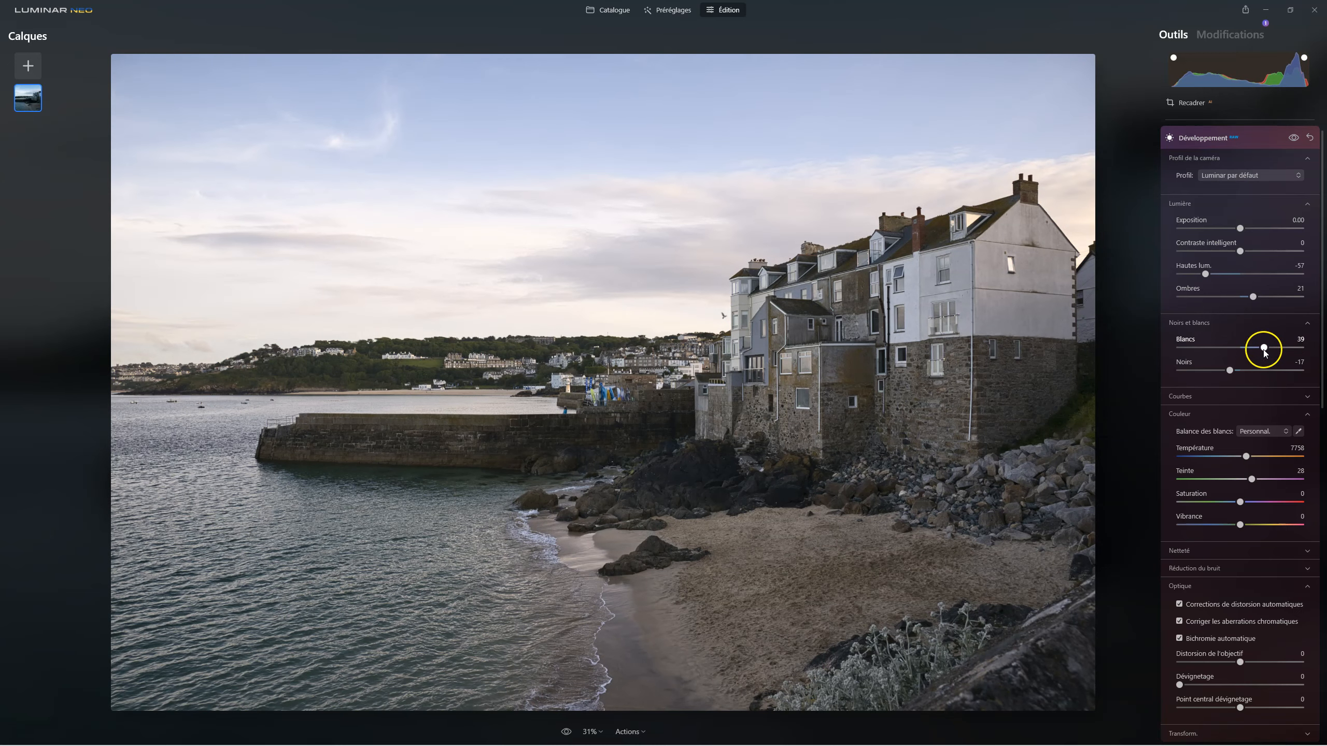
# Step: Lower the highlights to -71 and the exposure to -0.26, and close the Développement tool
pyautogui.moveTo(1205, 274); pyautogui.dragTo(1196, 275)
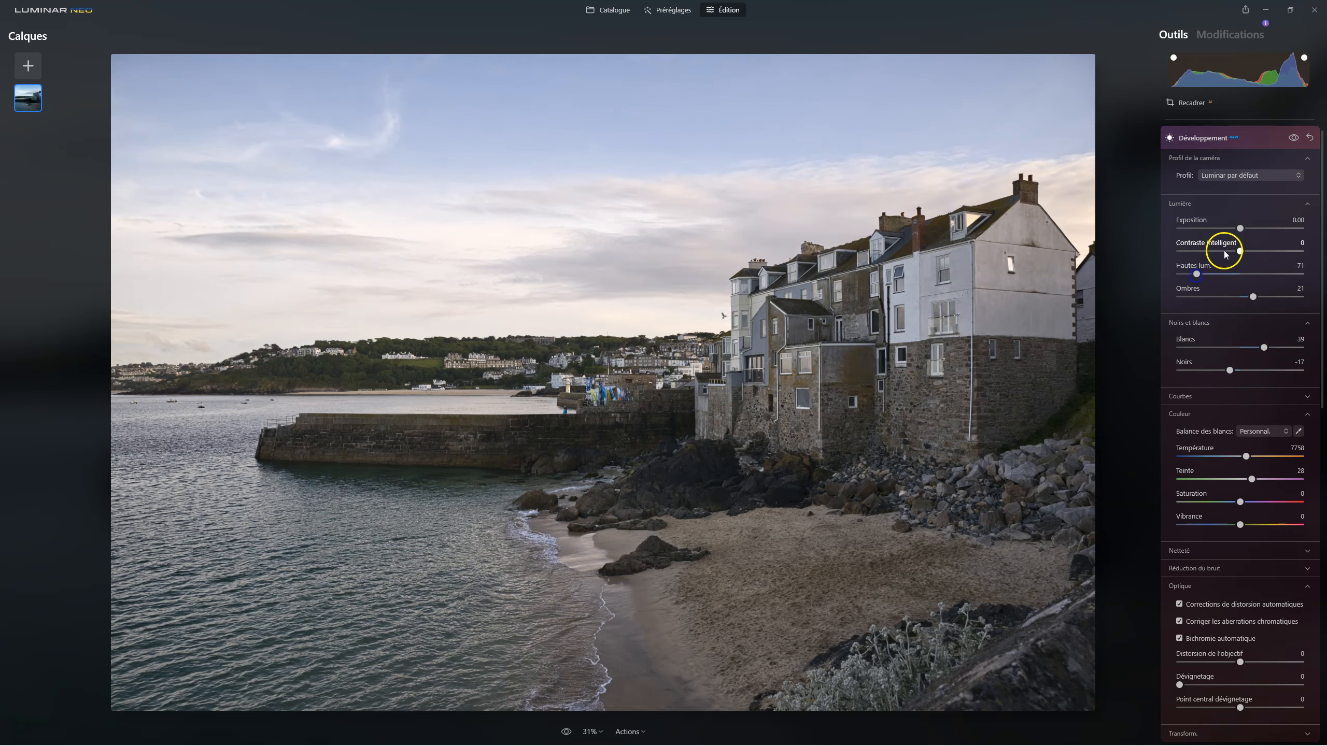
pyautogui.moveTo(1238, 230); pyautogui.dragTo(1237, 230)
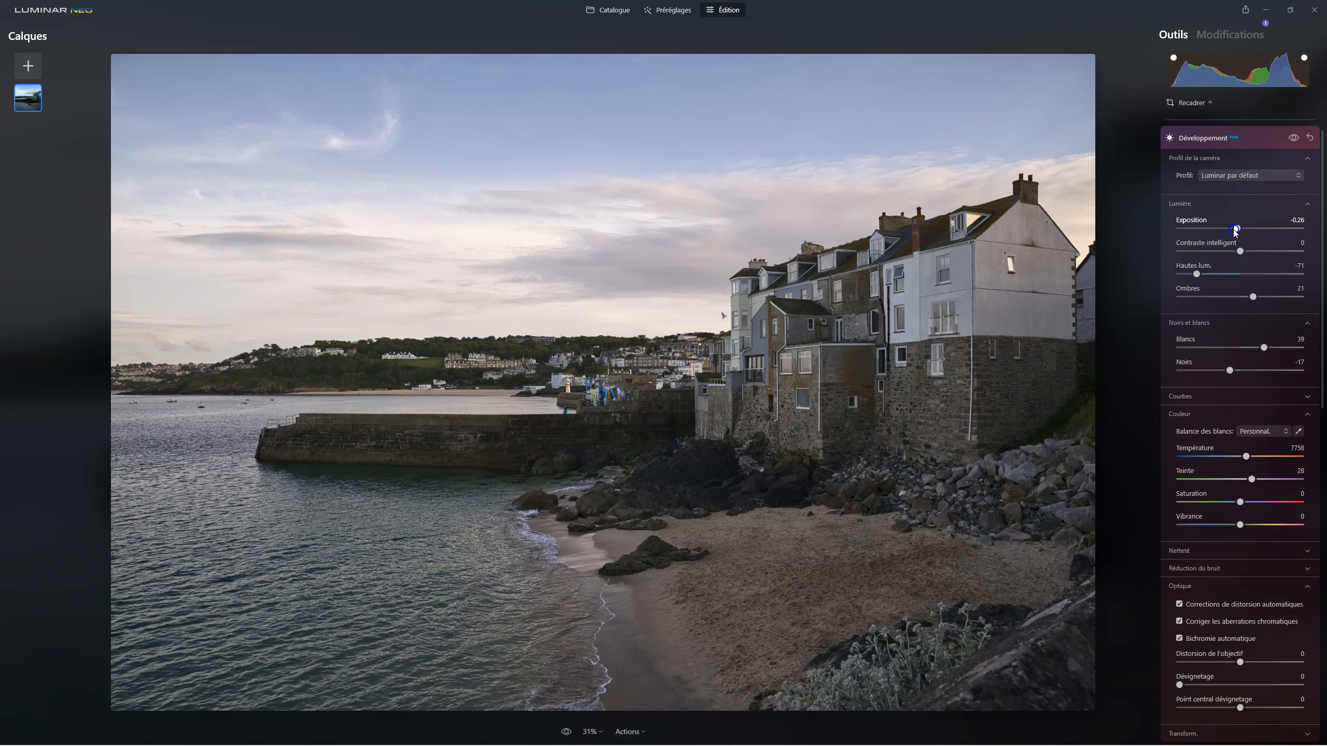
pyautogui.click(1210, 138)
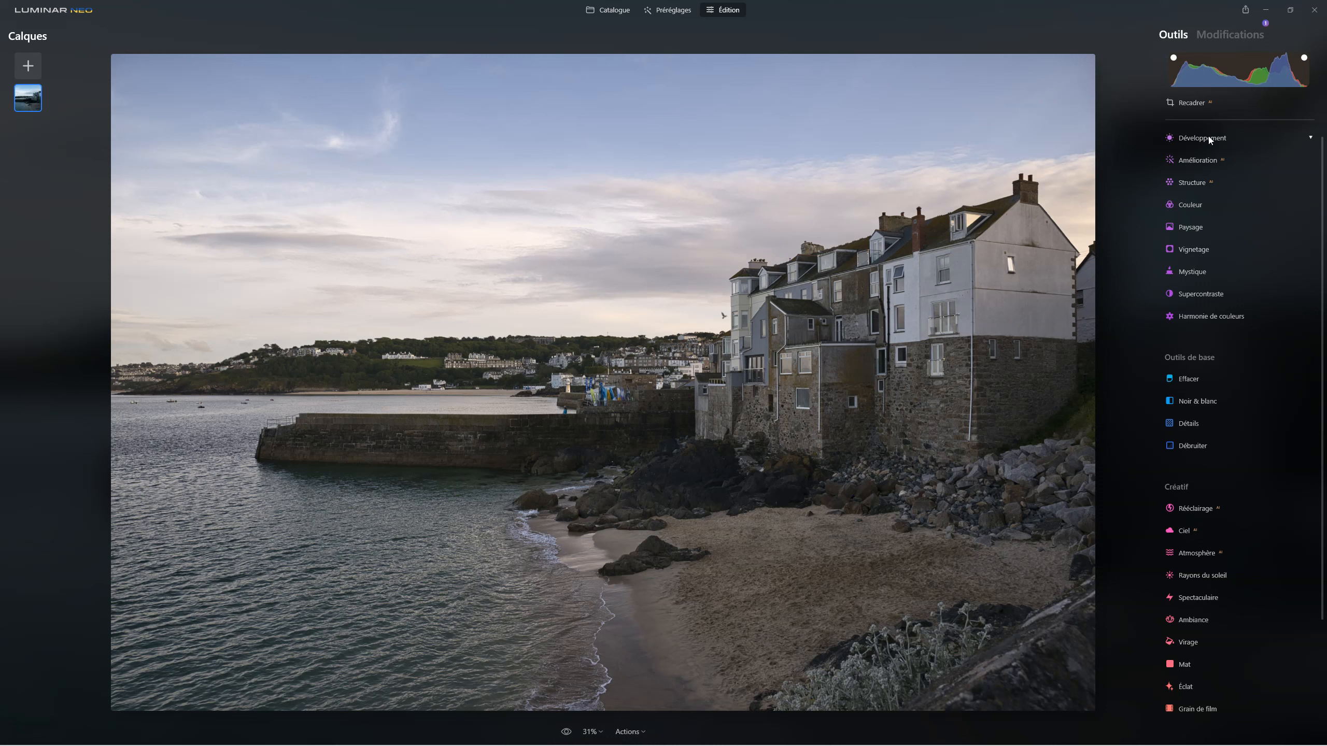
# Step: Apply Structure with a Quantité of 100, hide the clipping warnings and compare the photo with and without the effect
pyautogui.click(1193, 183)
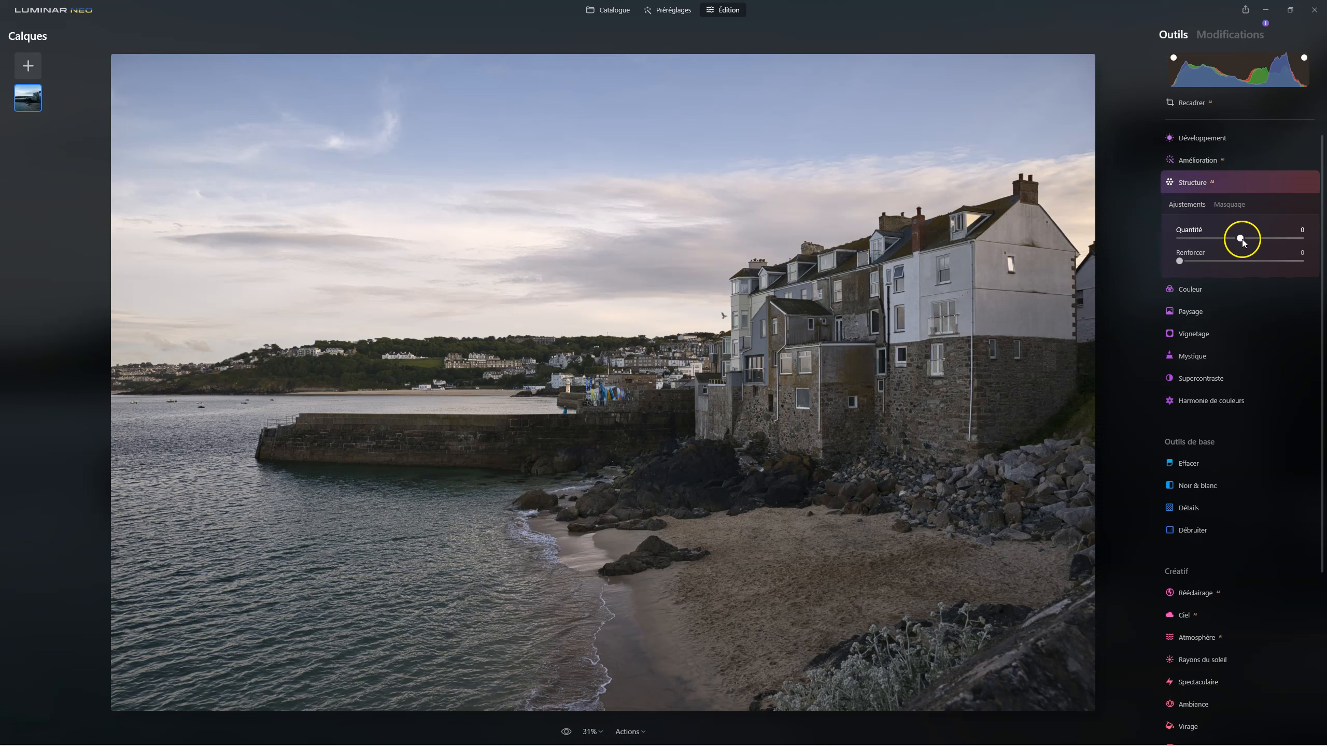
pyautogui.moveTo(1244, 242); pyautogui.dragTo(1252, 240)
pyautogui.moveTo(1264, 241); pyautogui.dragTo(1301, 240)
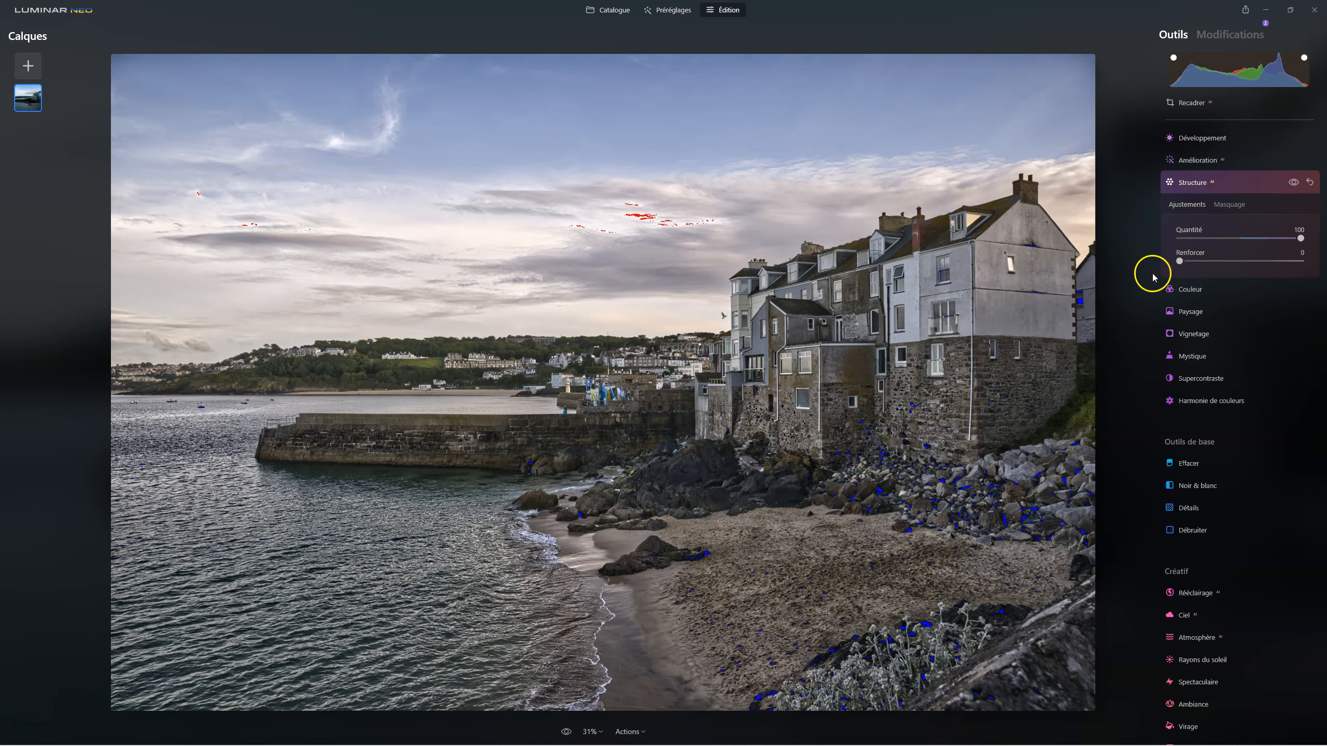
pyautogui.press('j')
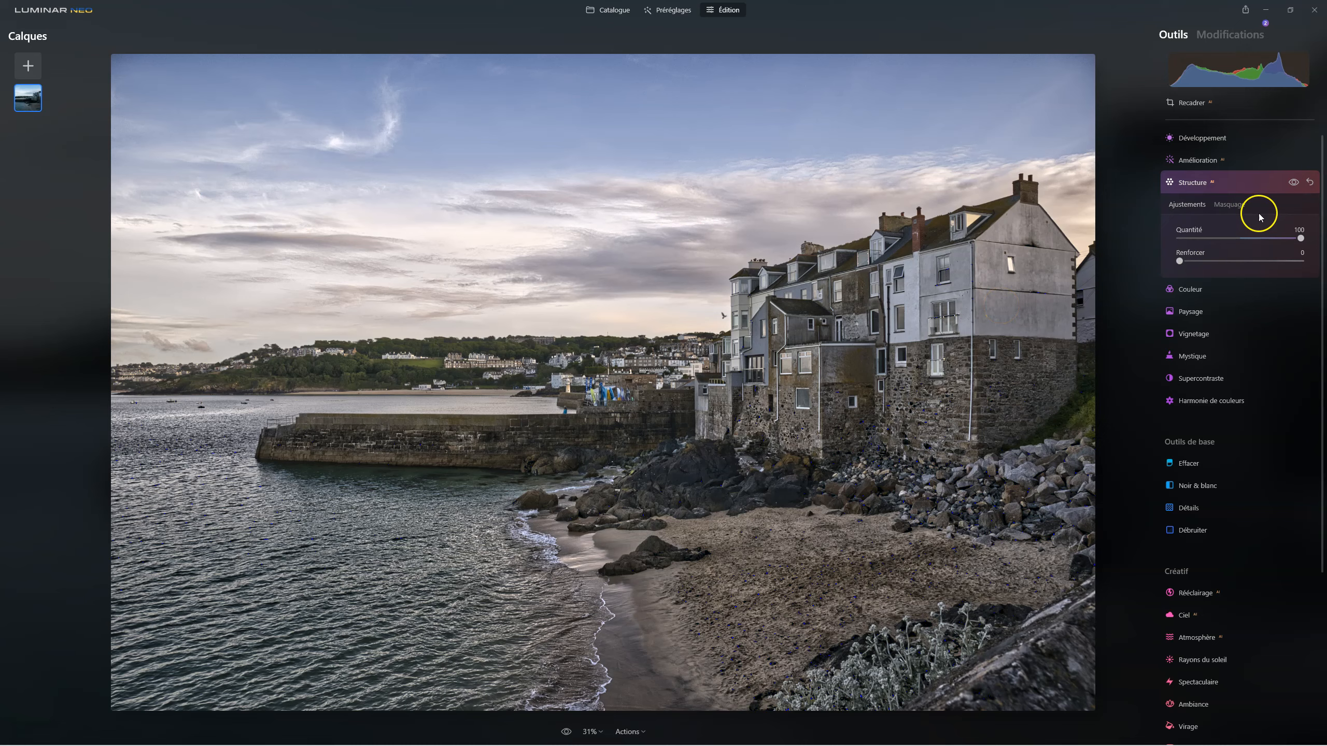
pyautogui.click(1293, 182)
pyautogui.click(1294, 181)
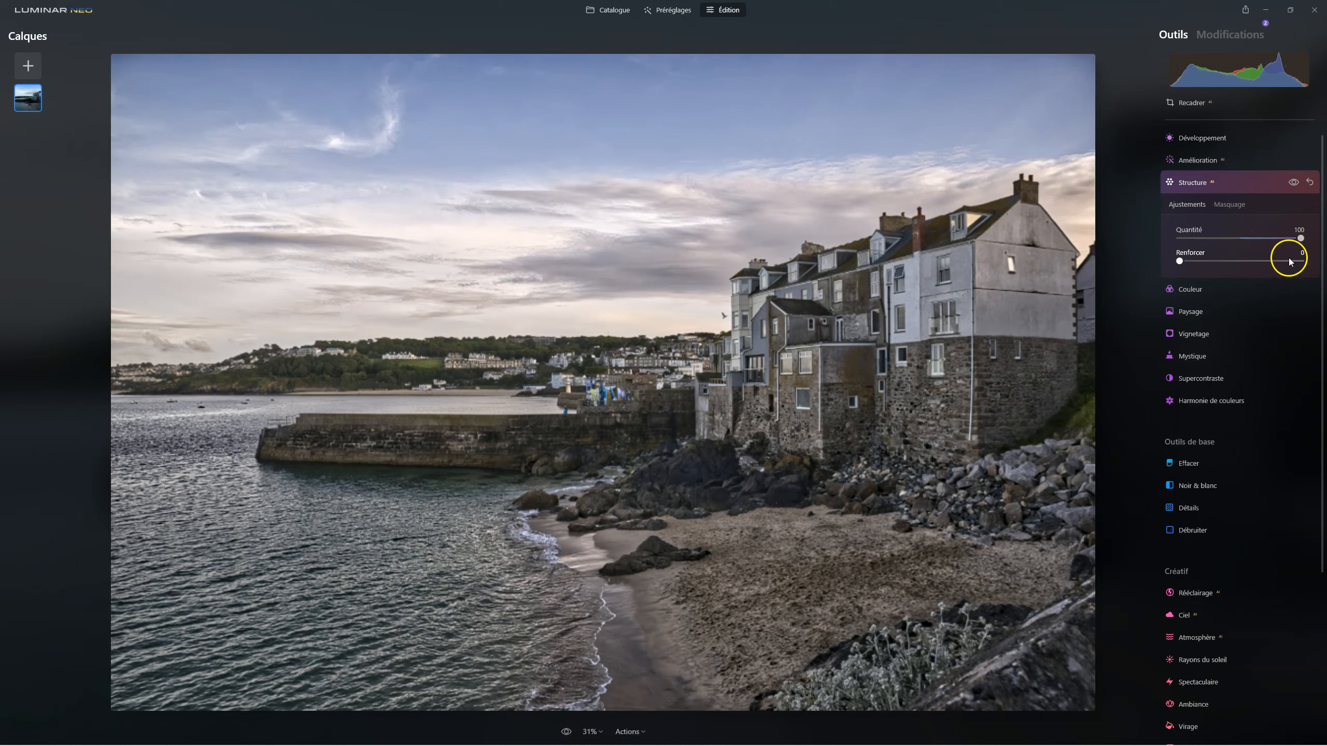
# Step: Try a lower Structure Quantité of 40 in the applied modifications and bring it back up to 100
pyautogui.moveTo(1302, 238)
pyautogui.mouseDown()
pyautogui.moveTo(1247, 239)
pyautogui.moveTo(1324, 236)
pyautogui.mouseUp()
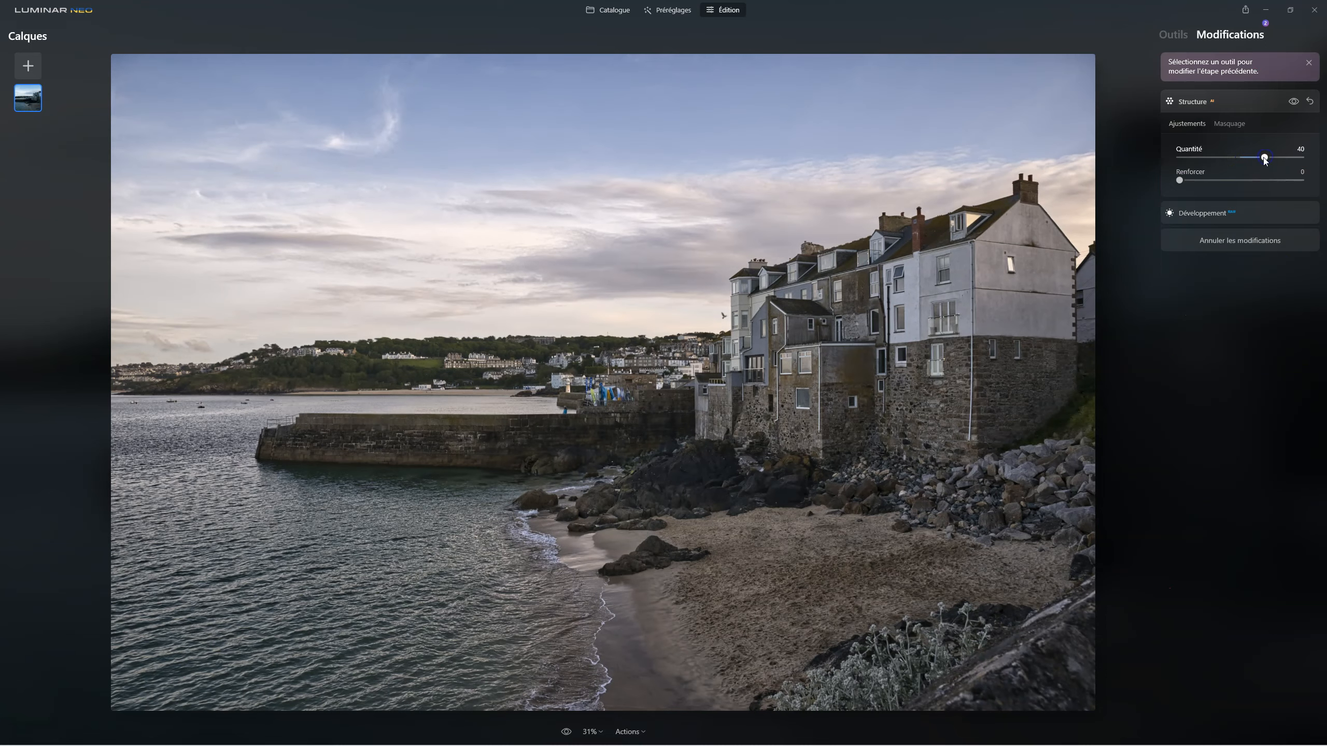
pyautogui.moveTo(1264, 158); pyautogui.dragTo(1277, 158)
pyautogui.moveTo(1276, 158); pyautogui.dragTo(1301, 158)
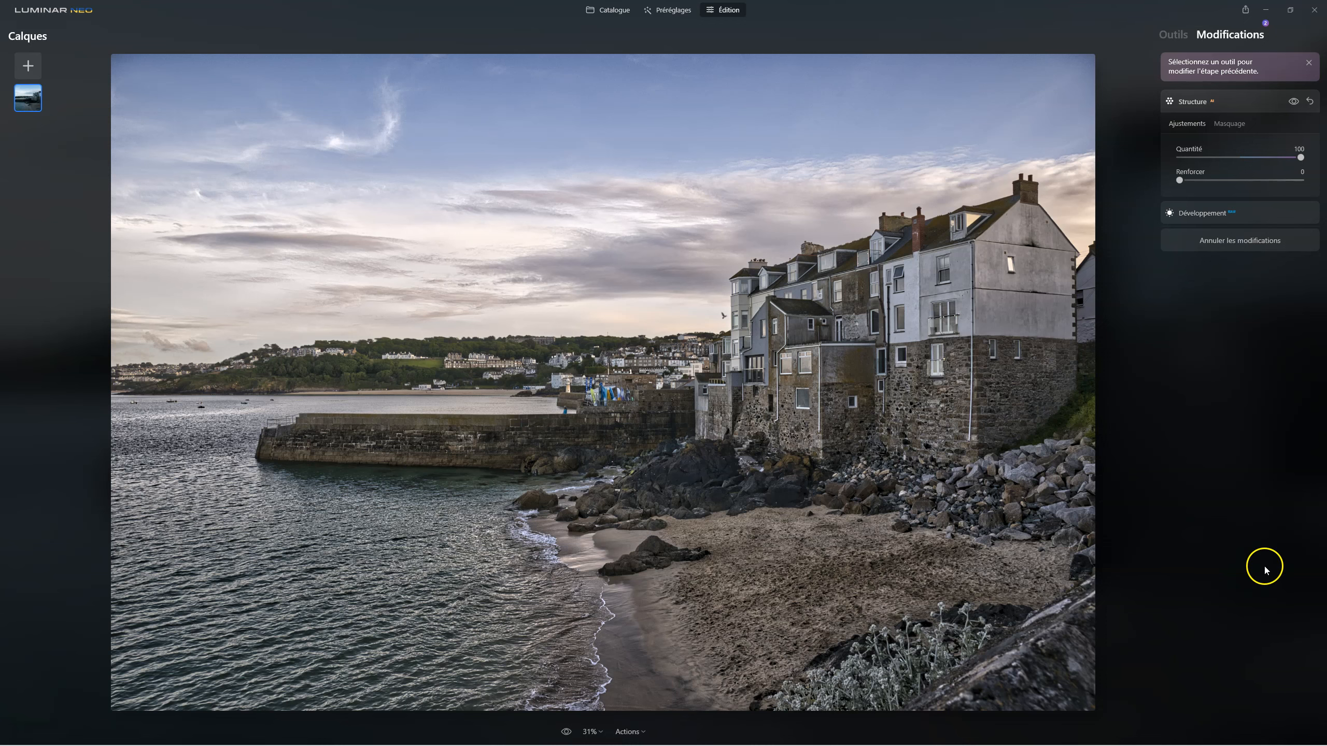
# Step: Fill the Structure adjustment's mask and check its coverage with the mask overlay, leaving the overlay hidden
pyautogui.click(1235, 125)
pyautogui.click(1199, 250)
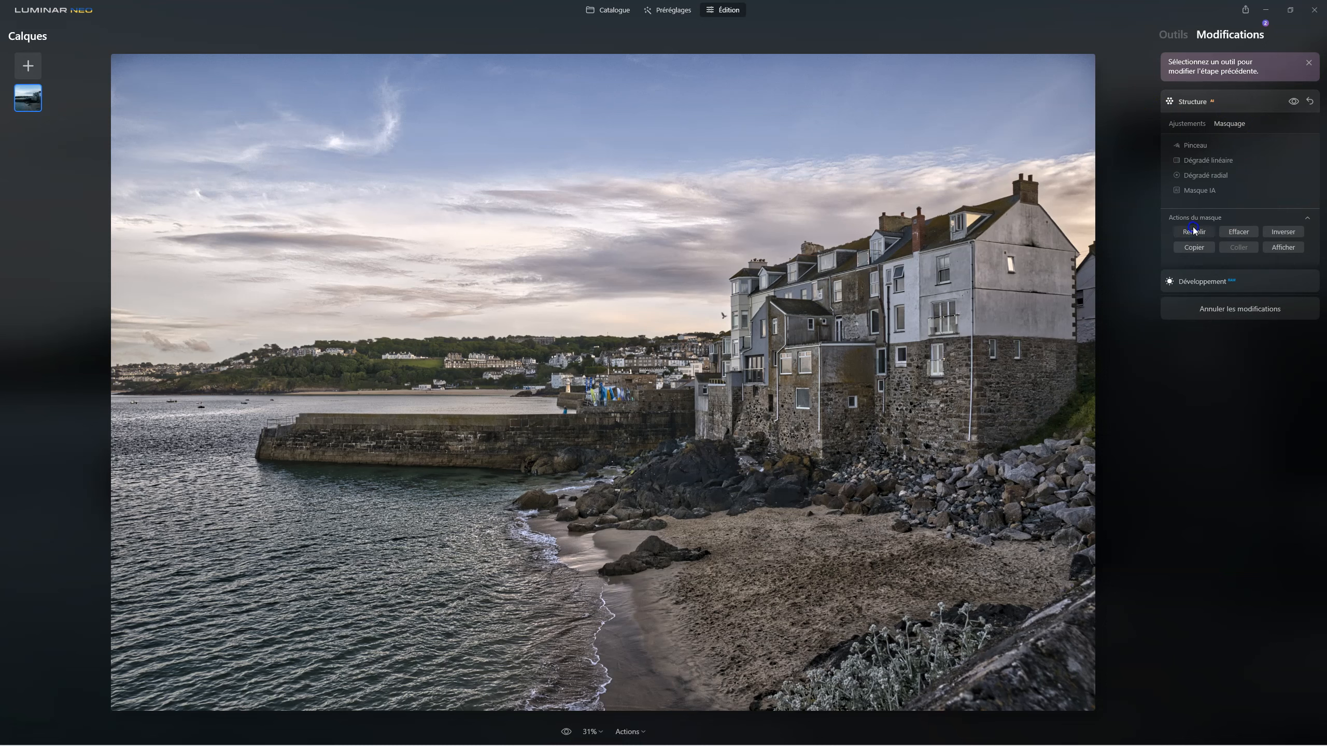
pyautogui.click(1280, 249)
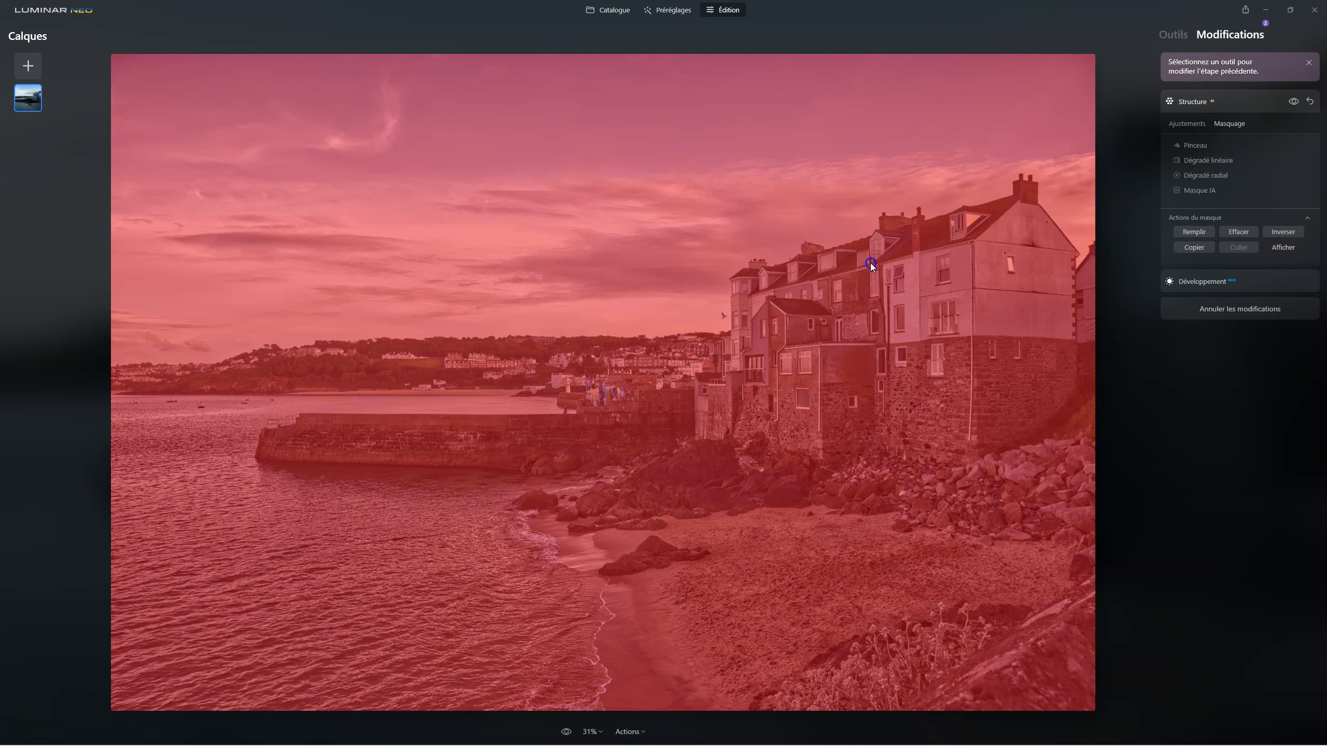
pyautogui.click(1198, 231)
pyautogui.click(1280, 249)
pyautogui.click(1281, 248)
pyautogui.click(1197, 144)
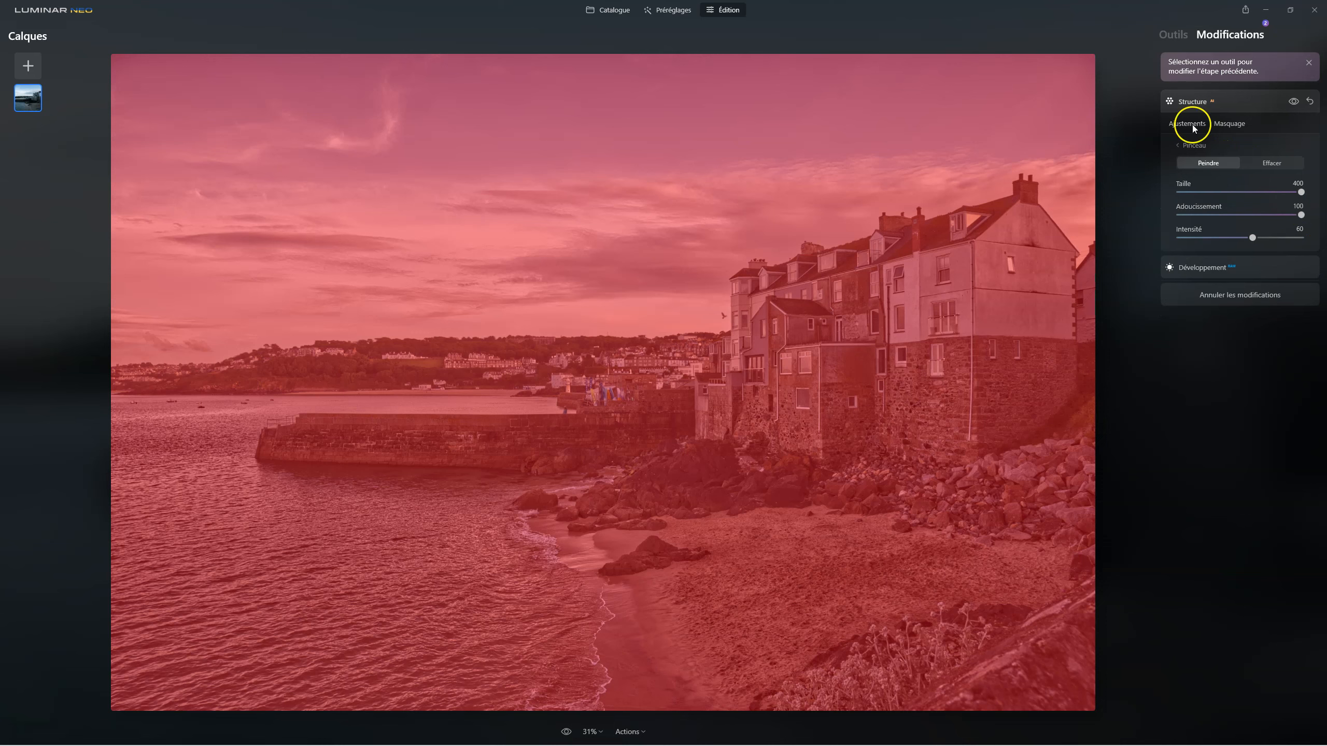
pyautogui.click(1195, 144)
pyautogui.click(1283, 247)
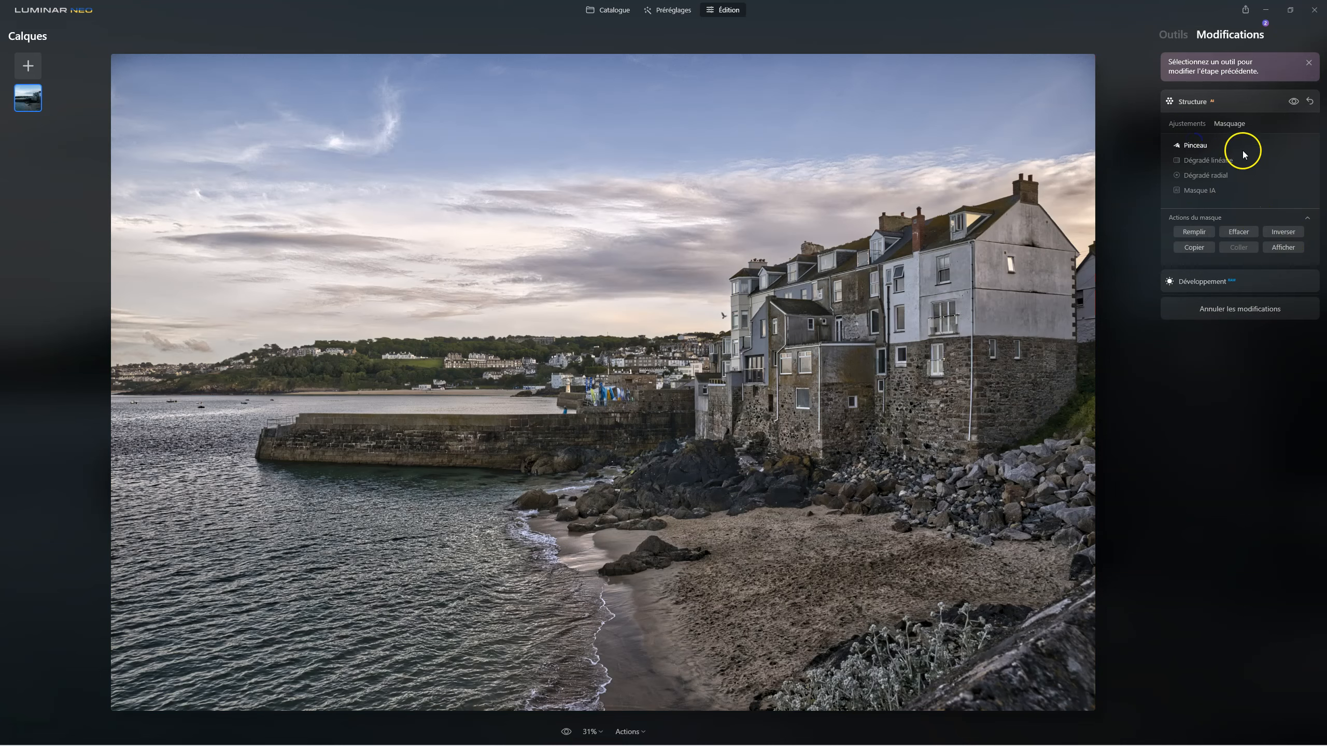
# Step: Partly erase the Structure mask over the whole image with the brush in Effacer mode, size 400, softness 100, intensity 50
pyautogui.click(1198, 145)
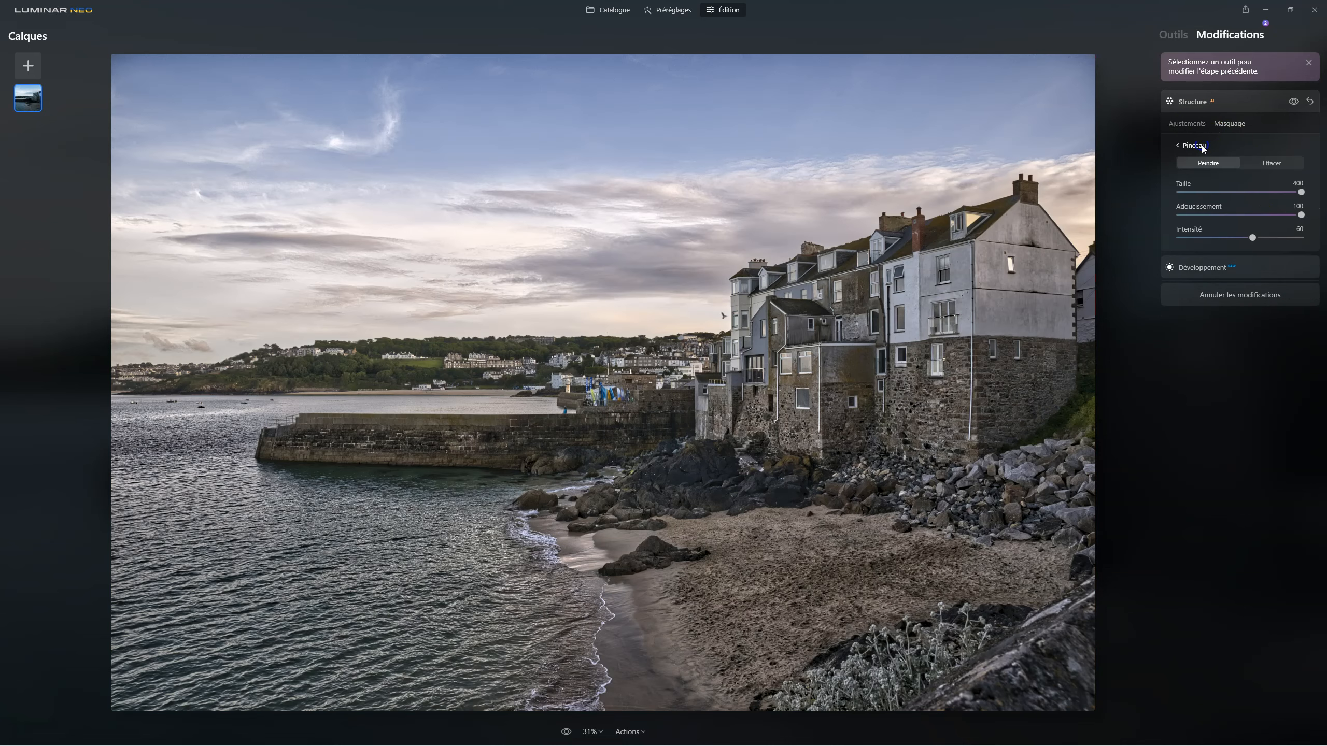
pyautogui.click(1272, 163)
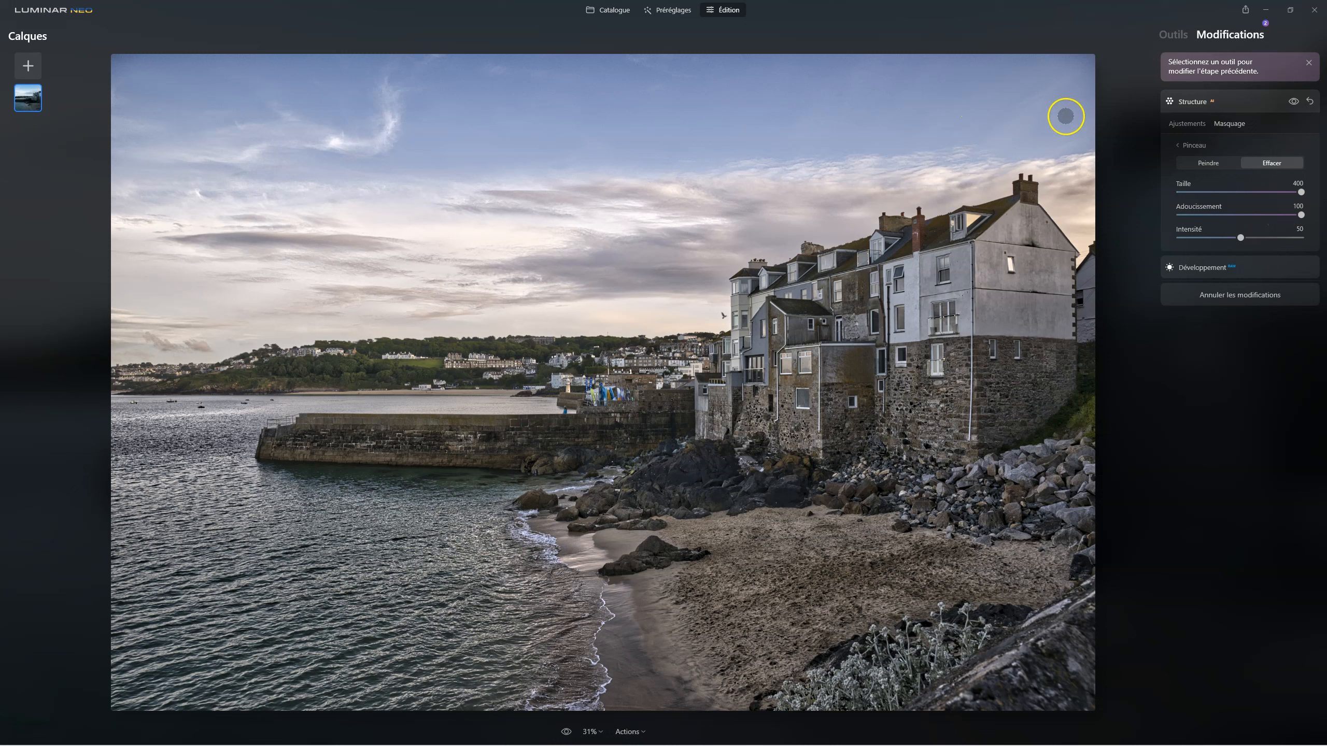
pyautogui.moveTo(992, 115)
pyautogui.mouseDown()
pyautogui.moveTo(1062, 130)
pyautogui.moveTo(964, 159)
pyautogui.moveTo(995, 145)
pyautogui.mouseUp()
pyautogui.moveTo(996, 145)
pyautogui.mouseDown()
pyautogui.moveTo(447, 157)
pyautogui.moveTo(125, 106)
pyautogui.mouseUp()
pyautogui.moveTo(246, 119)
pyautogui.mouseDown()
pyautogui.moveTo(592, 103)
pyautogui.moveTo(834, 111)
pyautogui.mouseUp()
pyautogui.moveTo(977, 115)
pyautogui.mouseDown()
pyautogui.moveTo(973, 220)
pyautogui.moveTo(907, 202)
pyautogui.moveTo(154, 219)
pyautogui.moveTo(470, 300)
pyautogui.moveTo(1098, 334)
pyautogui.moveTo(406, 433)
pyautogui.moveTo(78, 450)
pyautogui.moveTo(1028, 537)
pyautogui.moveTo(667, 634)
pyautogui.moveTo(44, 636)
pyautogui.mouseUp()
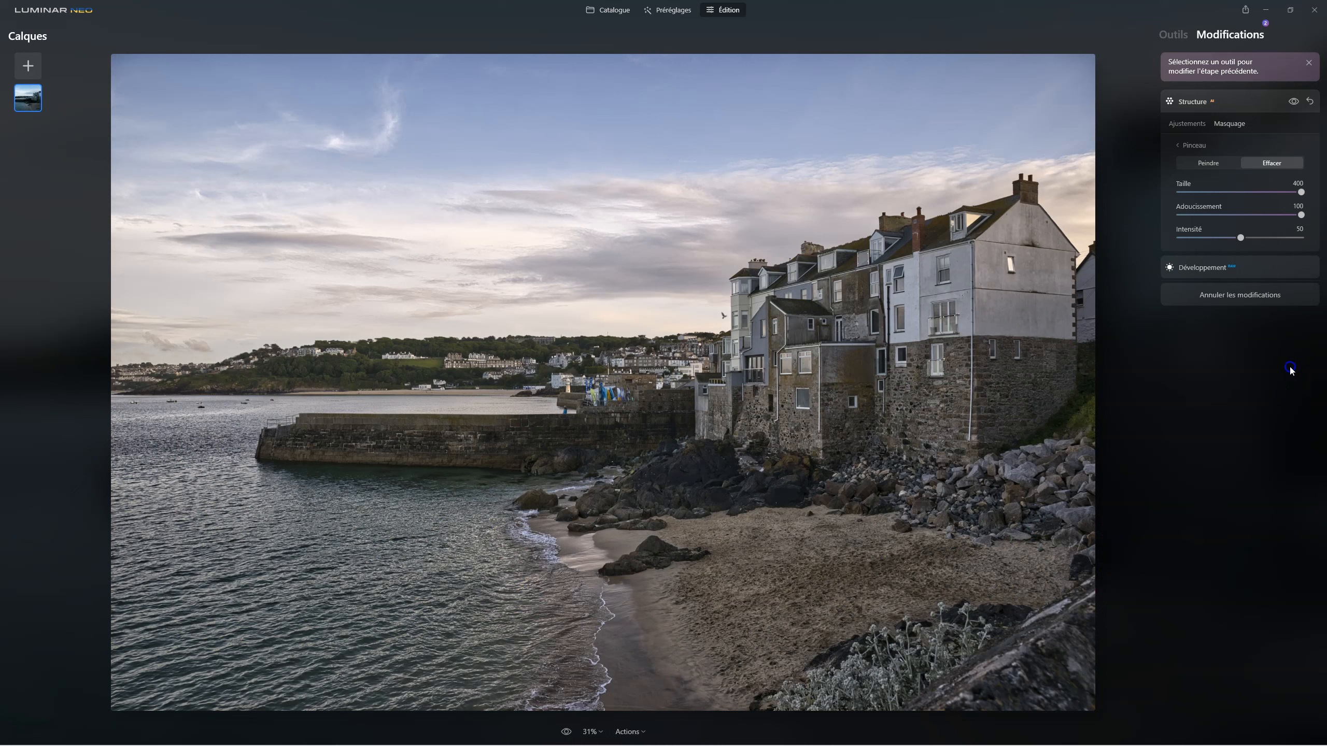
# Step: Compare the photo with and without the masked Structure effect and display the mask overlay to examine its density
pyautogui.click(1295, 103)
pyautogui.click(1295, 103)
pyautogui.click(1295, 102)
pyautogui.click(1295, 103)
pyautogui.click(1195, 145)
pyautogui.click(1282, 249)
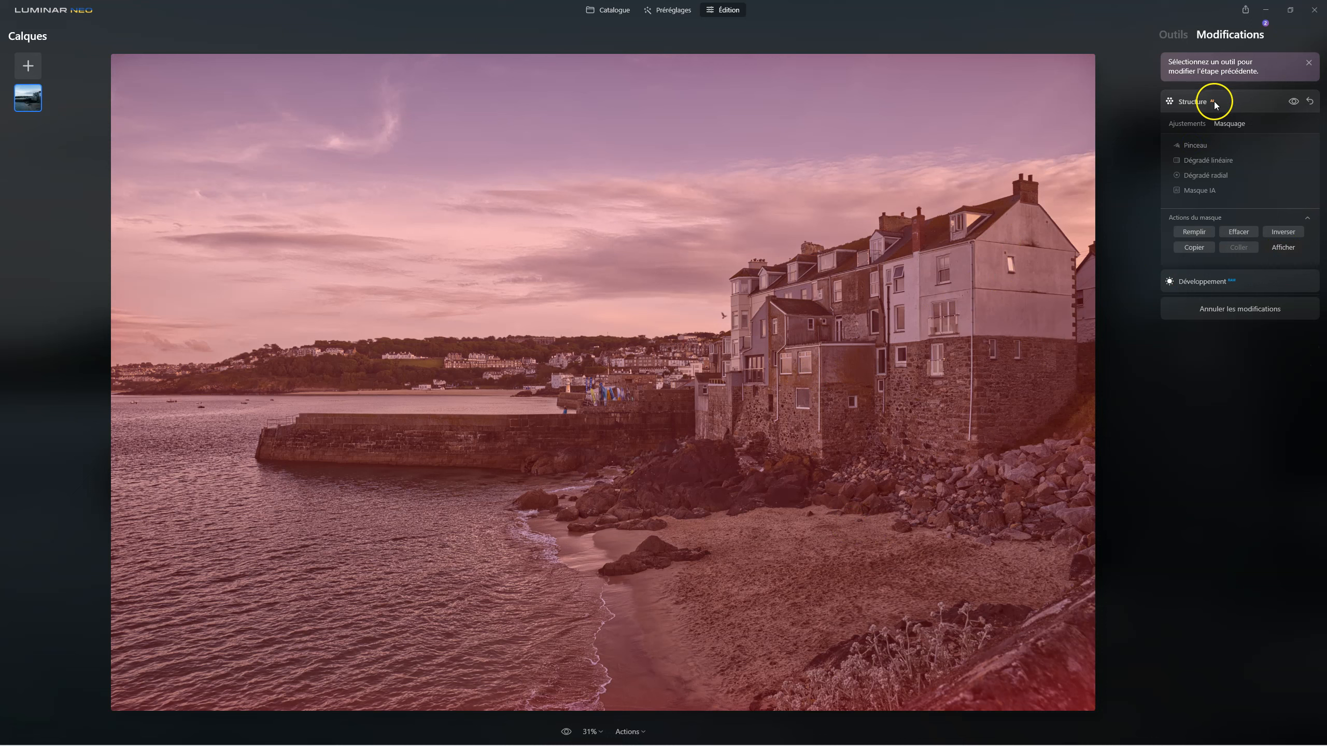
# Step: Try the masked Structure effect at a Quantité of 0 and restore it to 100
pyautogui.click(1189, 124)
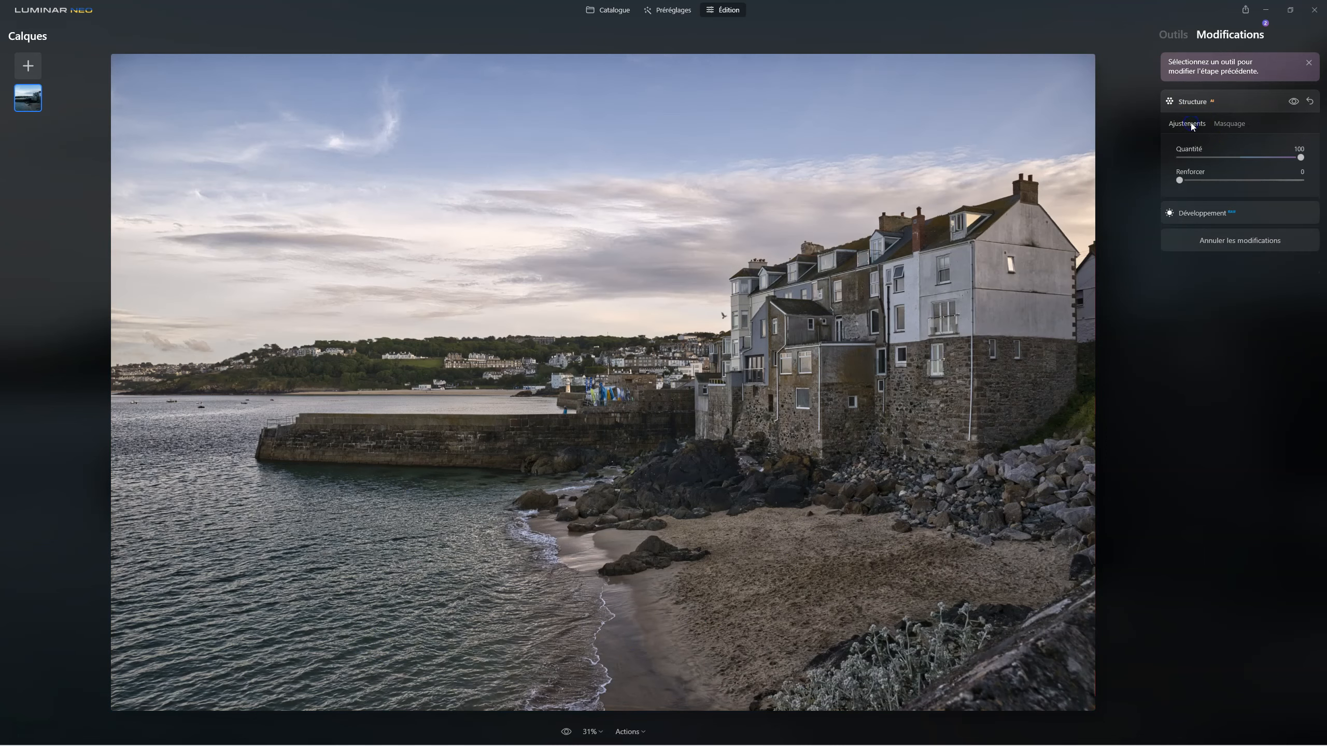
pyautogui.moveTo(1302, 159); pyautogui.dragTo(1241, 158)
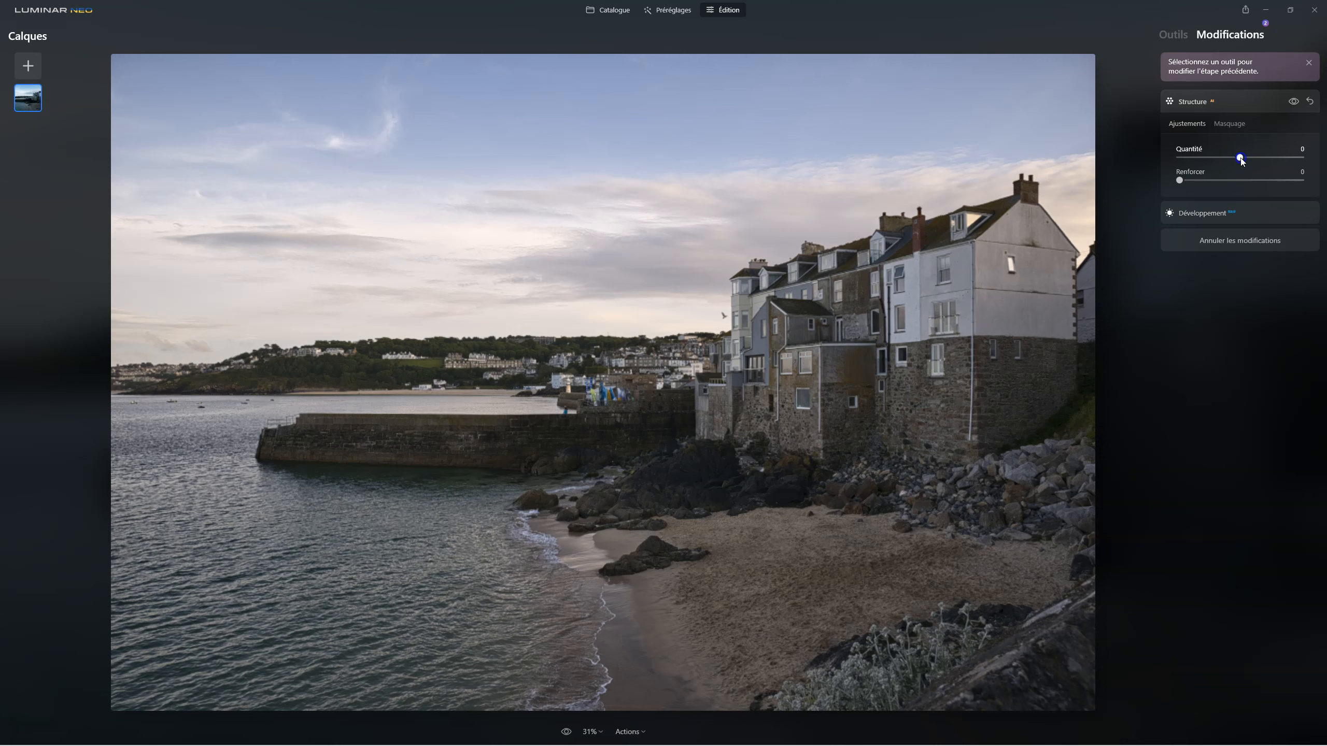
pyautogui.moveTo(1241, 159); pyautogui.dragTo(1315, 154)
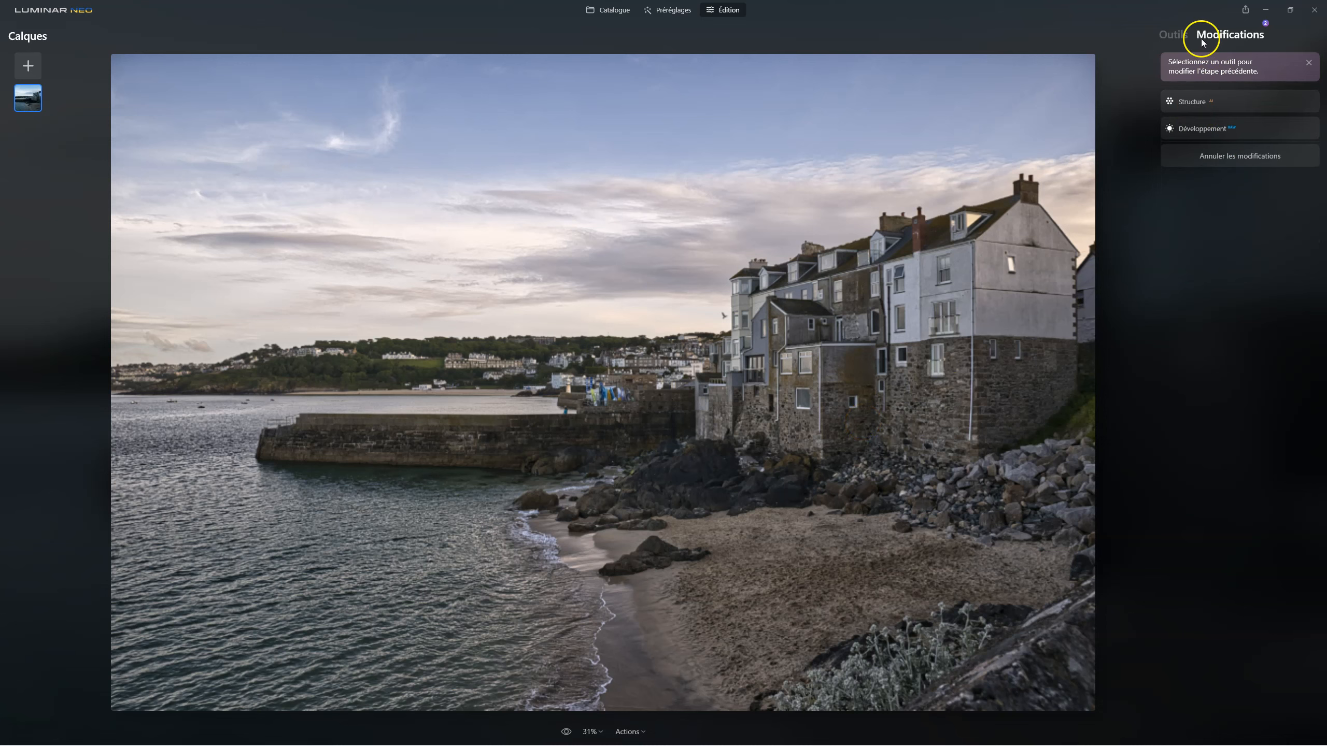
# Step: Apply Amélioration with an Accent of 100 and compare the photo with and without it
pyautogui.click(1175, 36)
pyautogui.click(1209, 162)
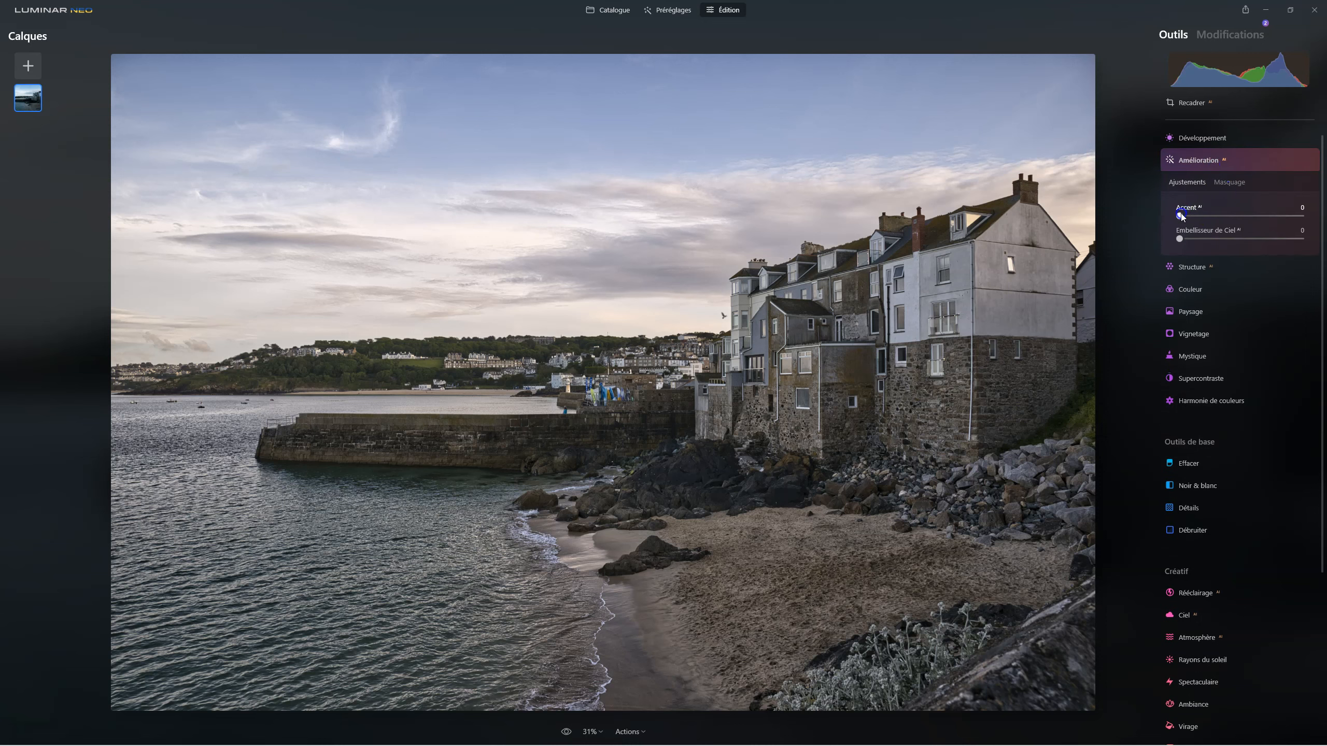
pyautogui.moveTo(1179, 217); pyautogui.dragTo(1301, 216)
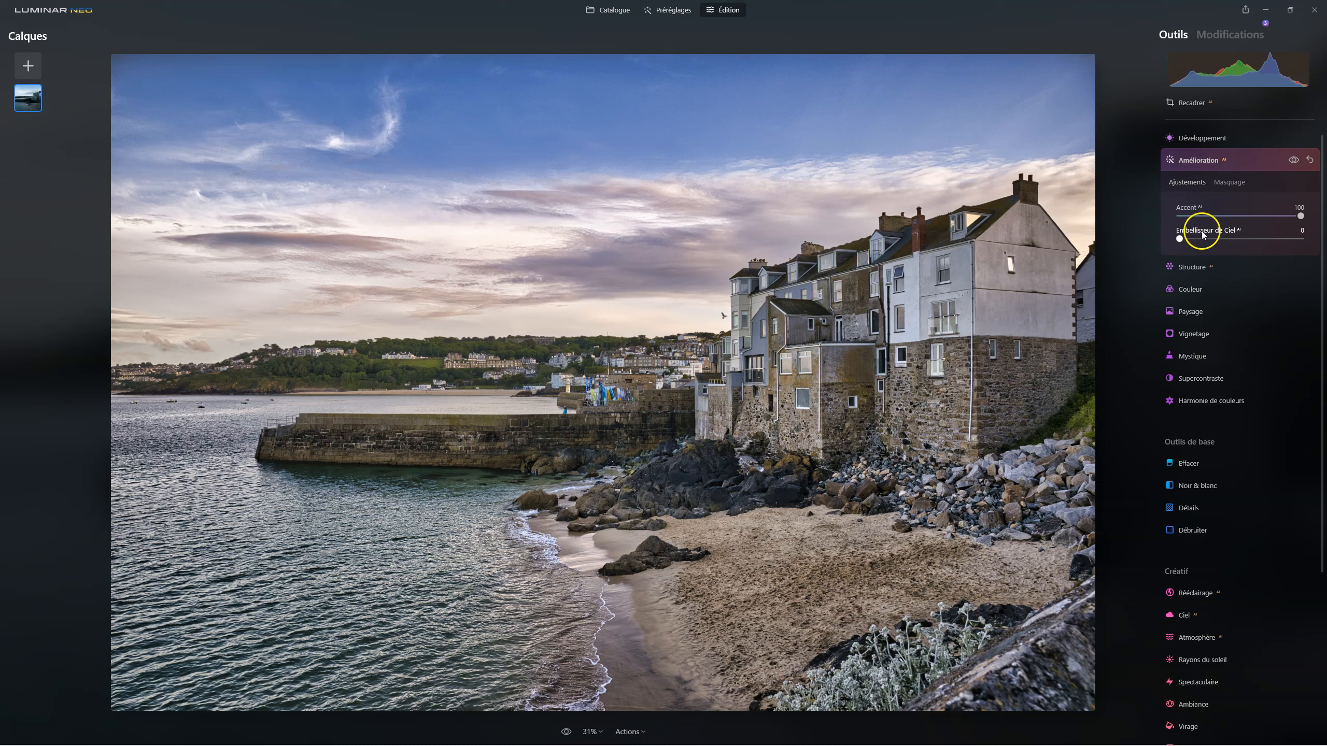
pyautogui.click(1292, 161)
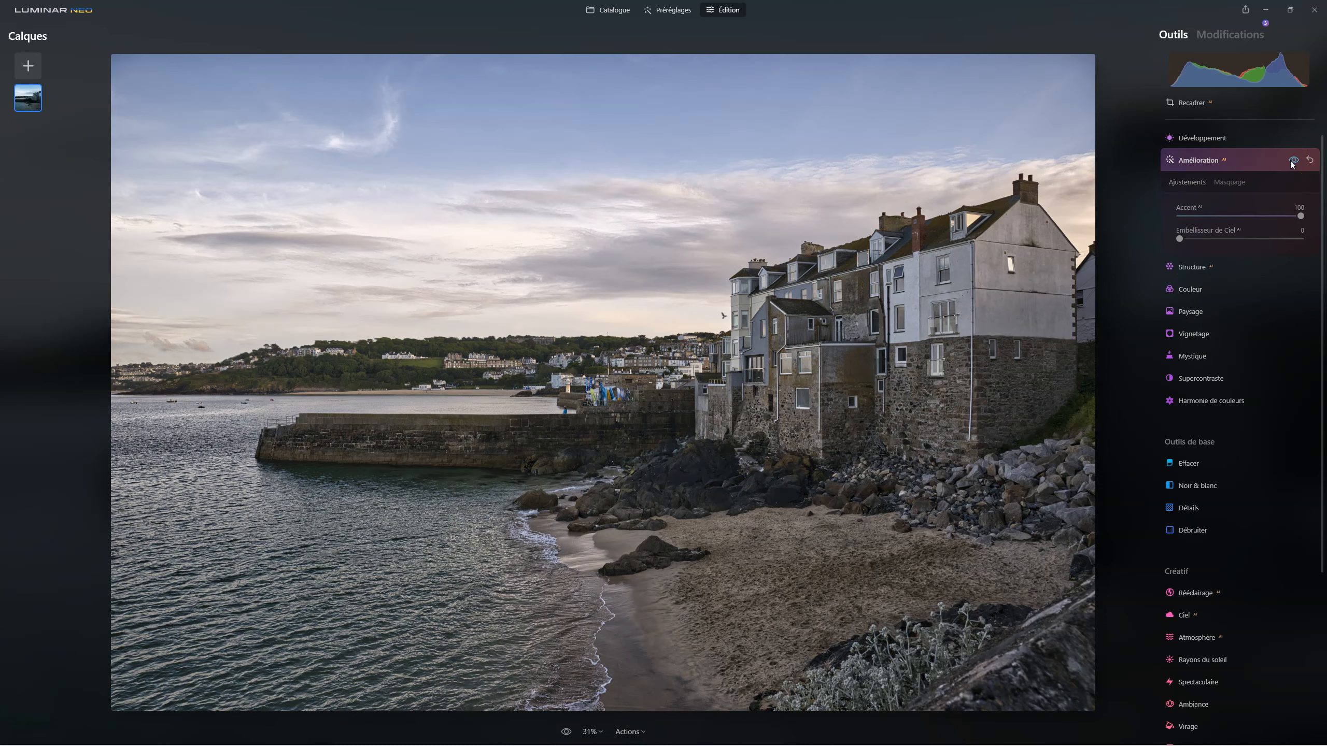
pyautogui.click(1292, 161)
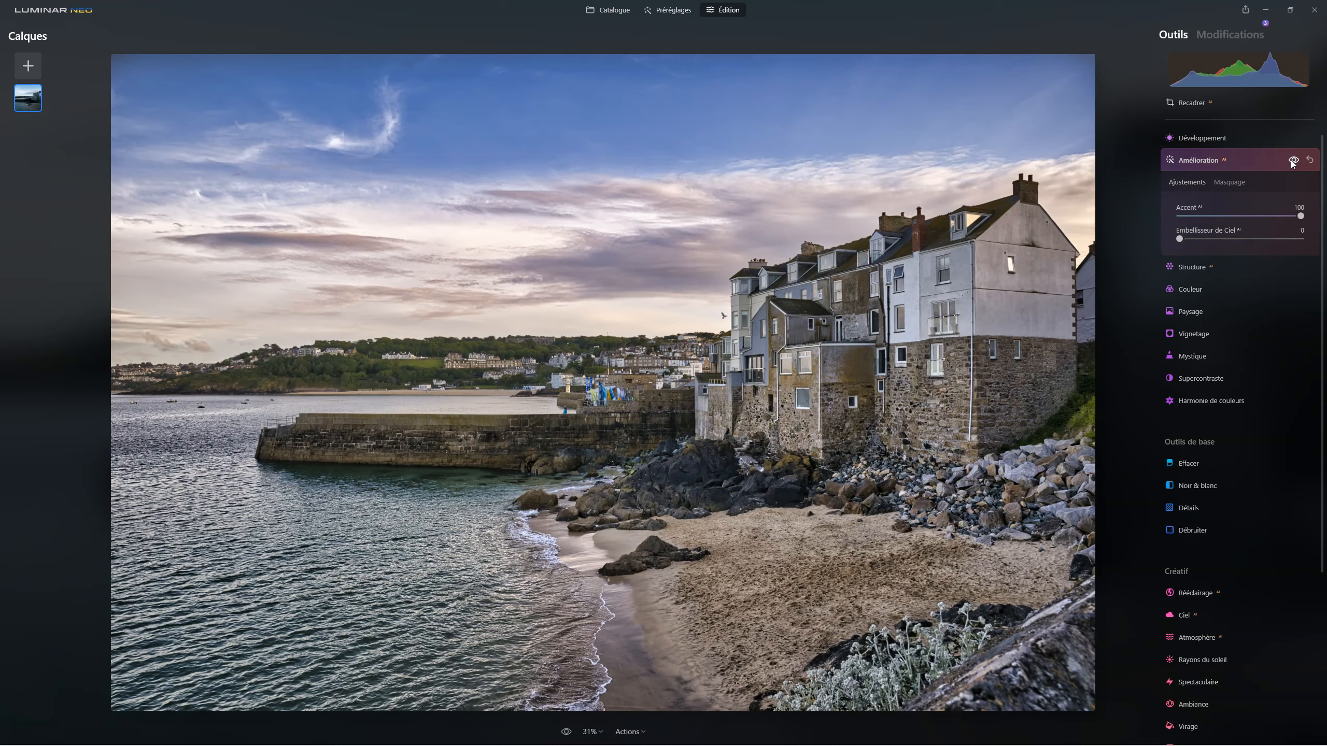
# Step: Copy the mask of the Structure adjustment
pyautogui.click(1221, 36)
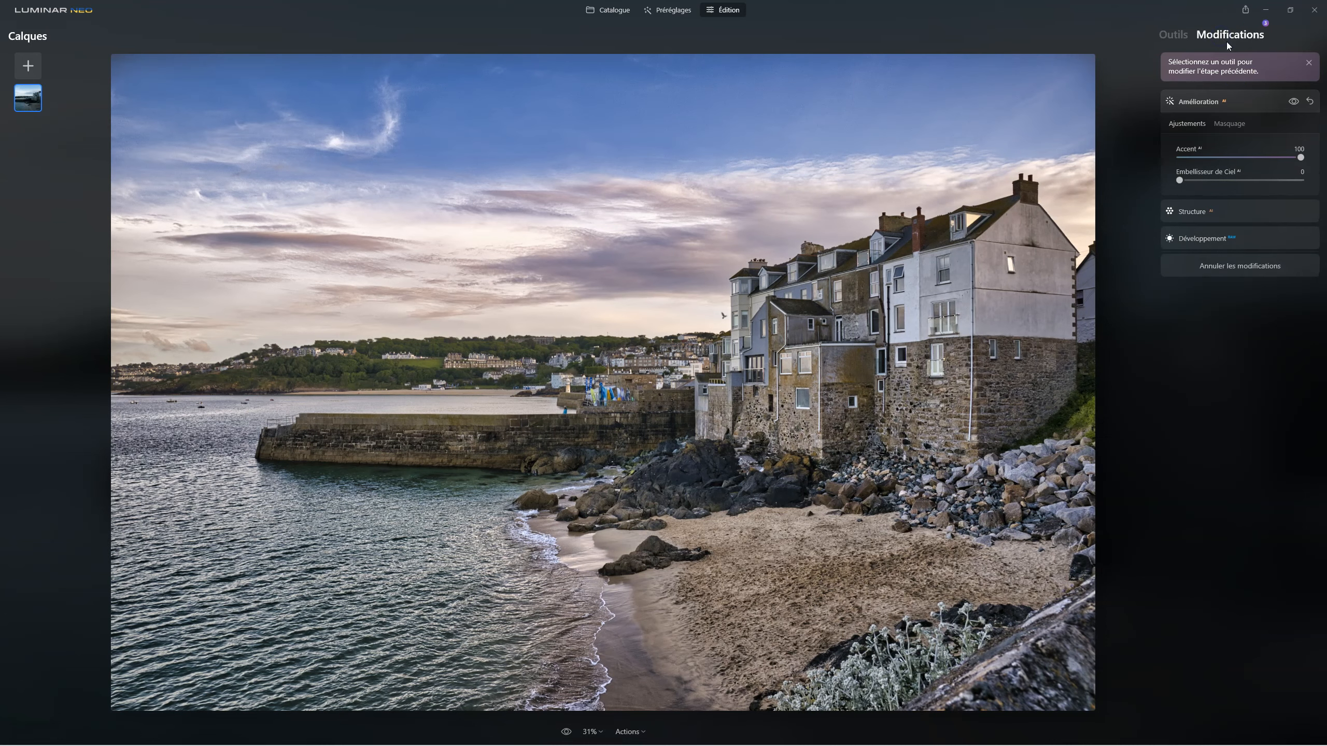
pyautogui.click(1202, 211)
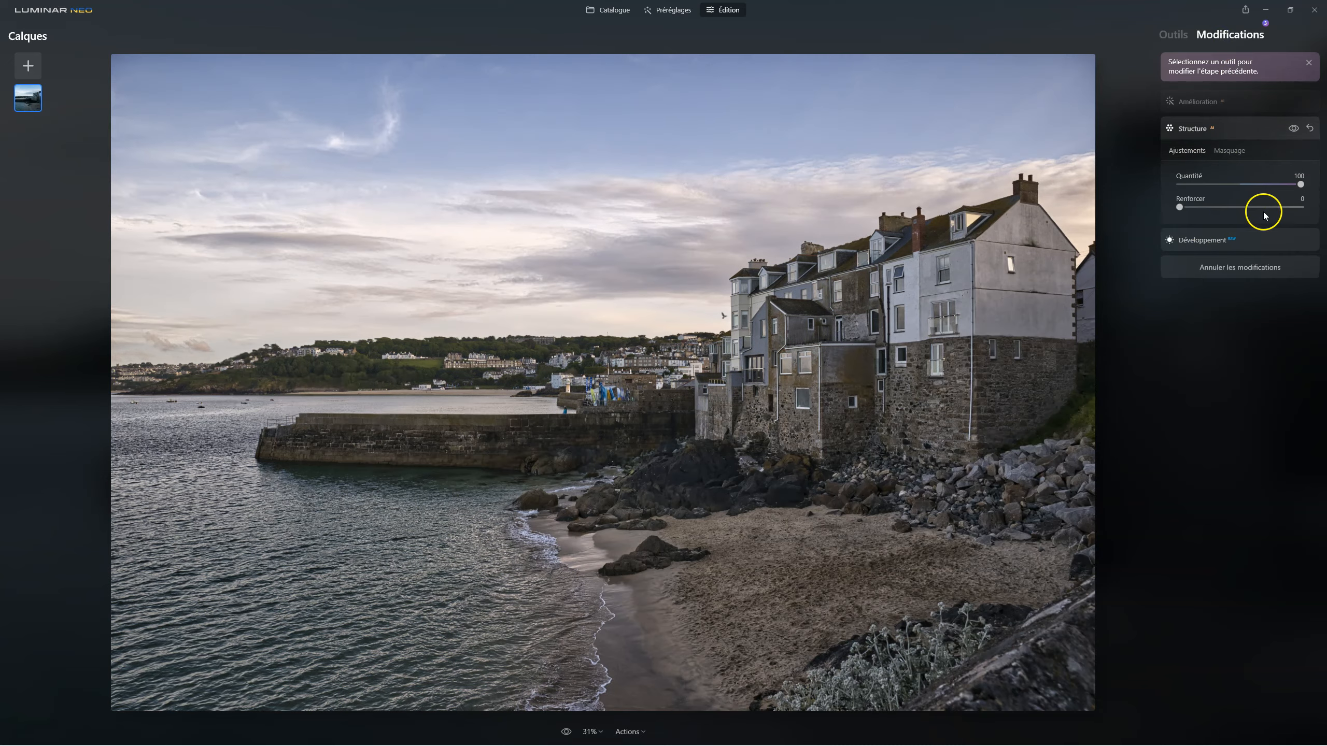
pyautogui.click(1231, 150)
pyautogui.click(1191, 275)
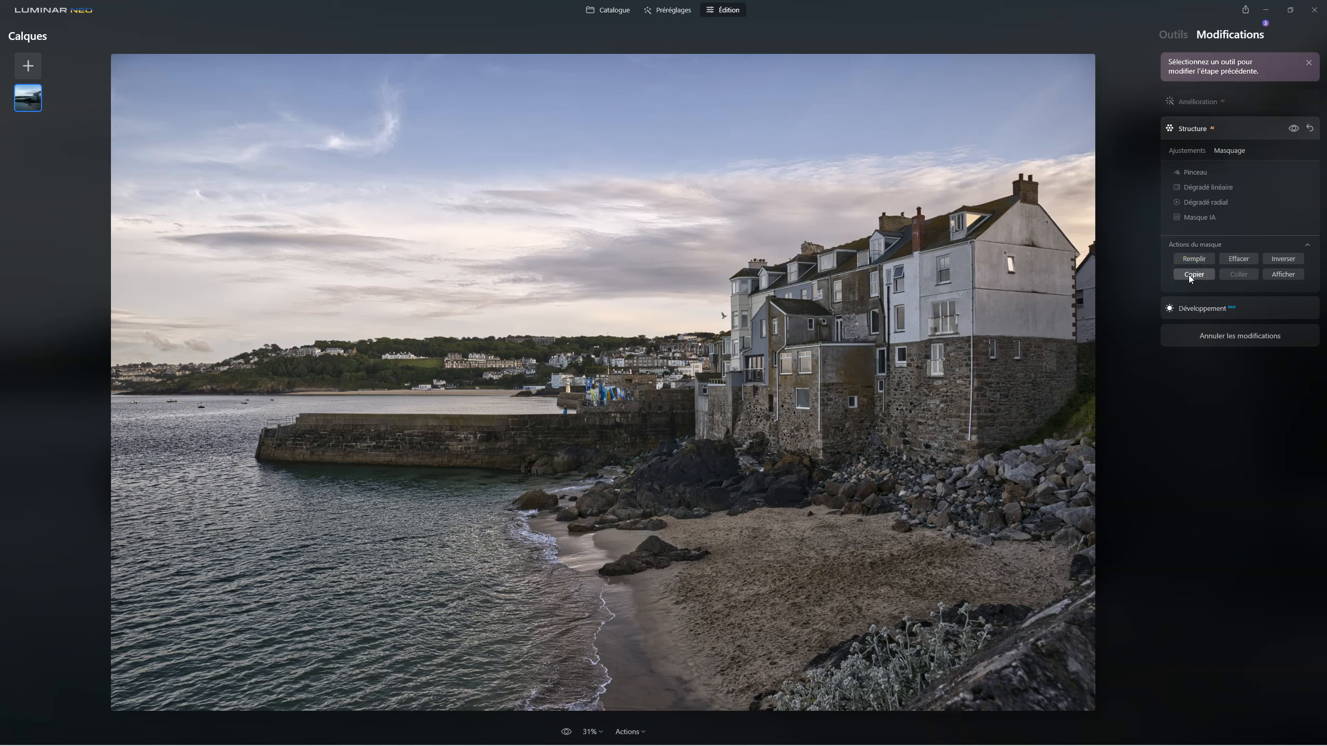
# Step: Paste the copied mask into the Amélioration adjustment
pyautogui.click(1197, 103)
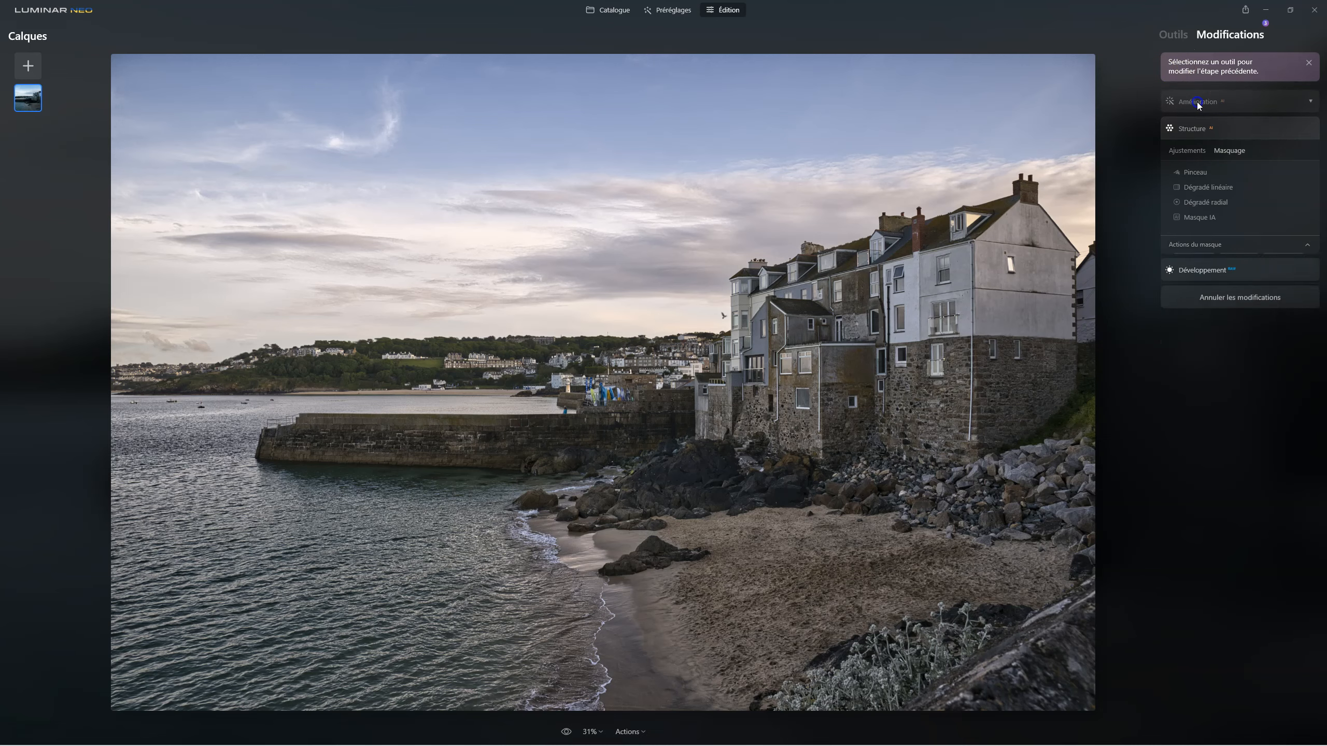
pyautogui.click(1244, 35)
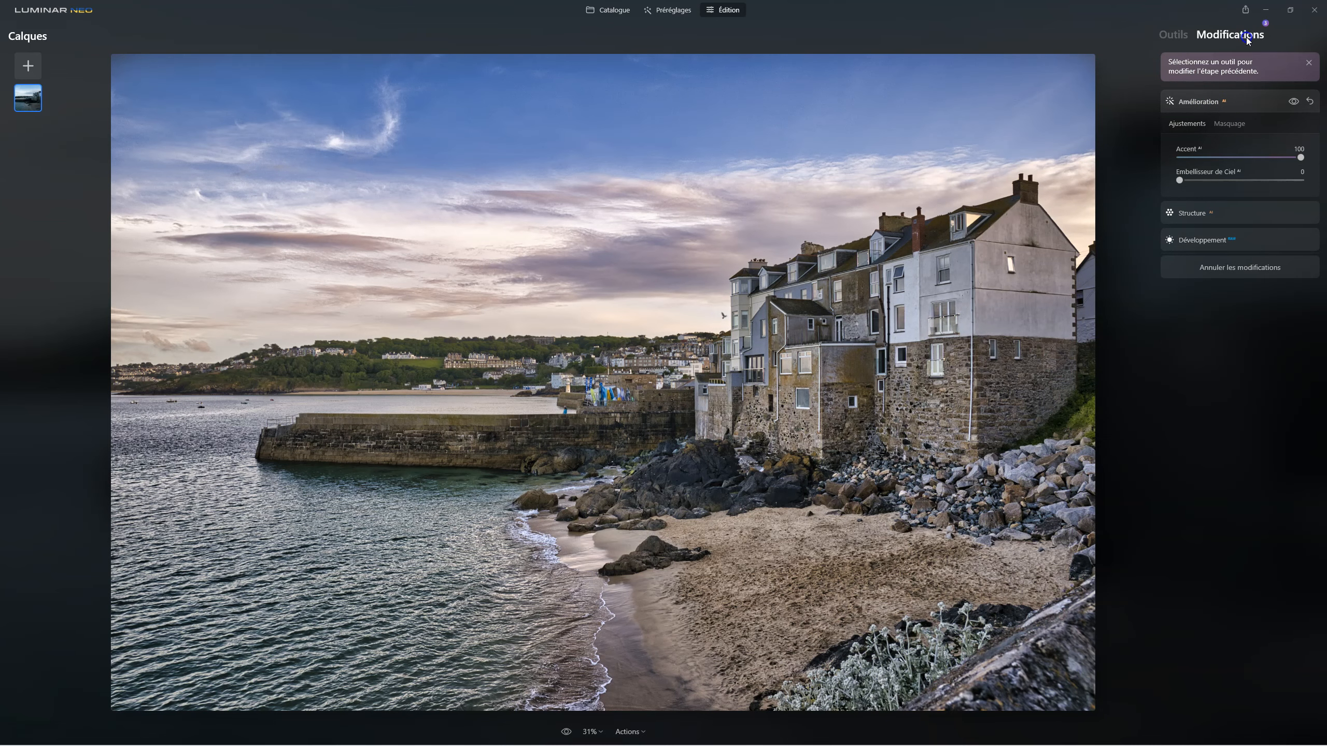
pyautogui.click(1233, 124)
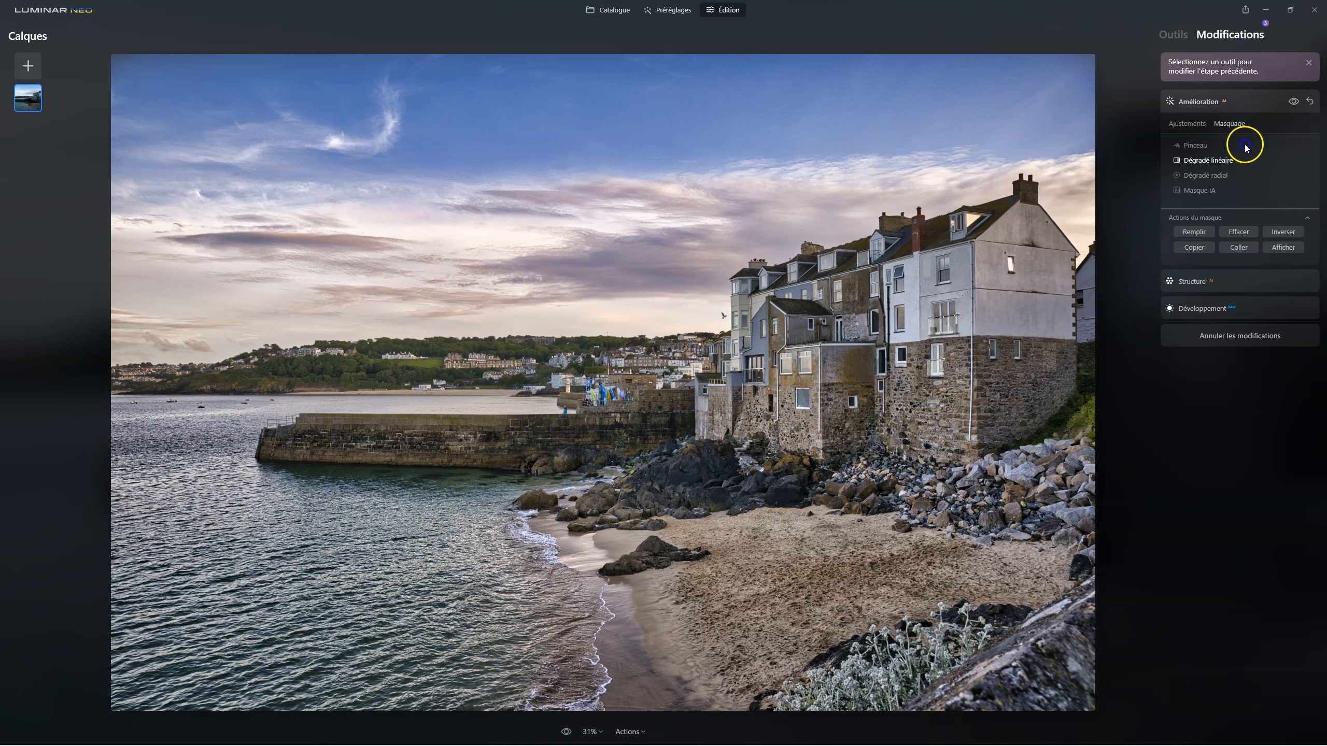
pyautogui.click(1240, 249)
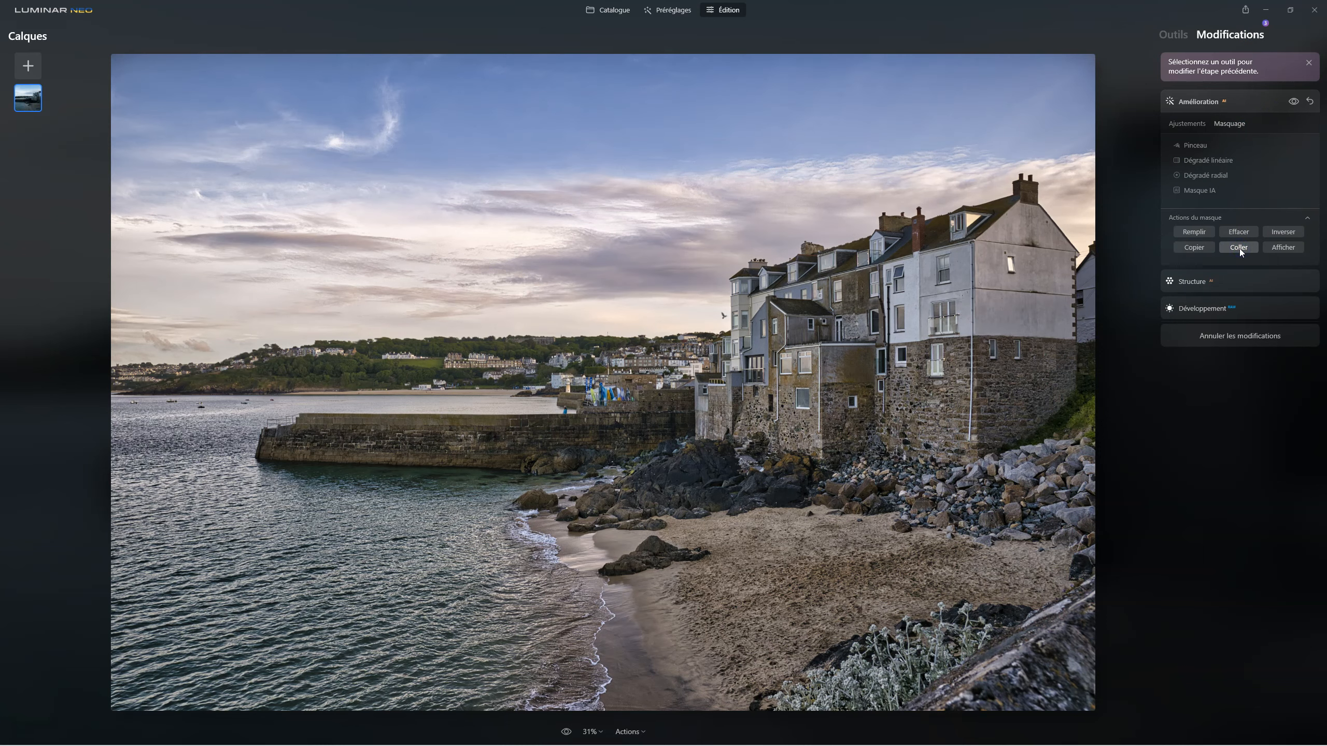
# Step: Preview the pasted Amélioration mask overlay, and compare the masked effect with Accent at its minimum and restored to its maximum
pyautogui.click(1283, 249)
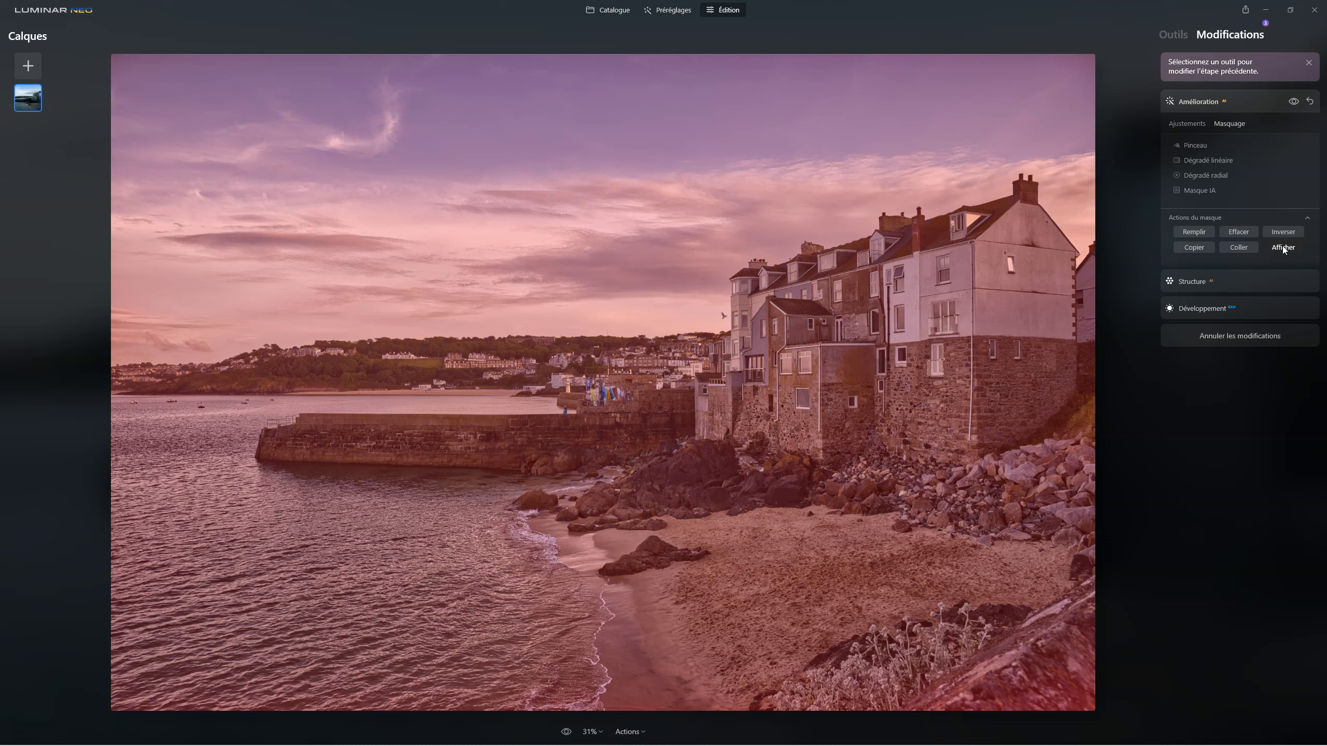
pyautogui.click(1283, 247)
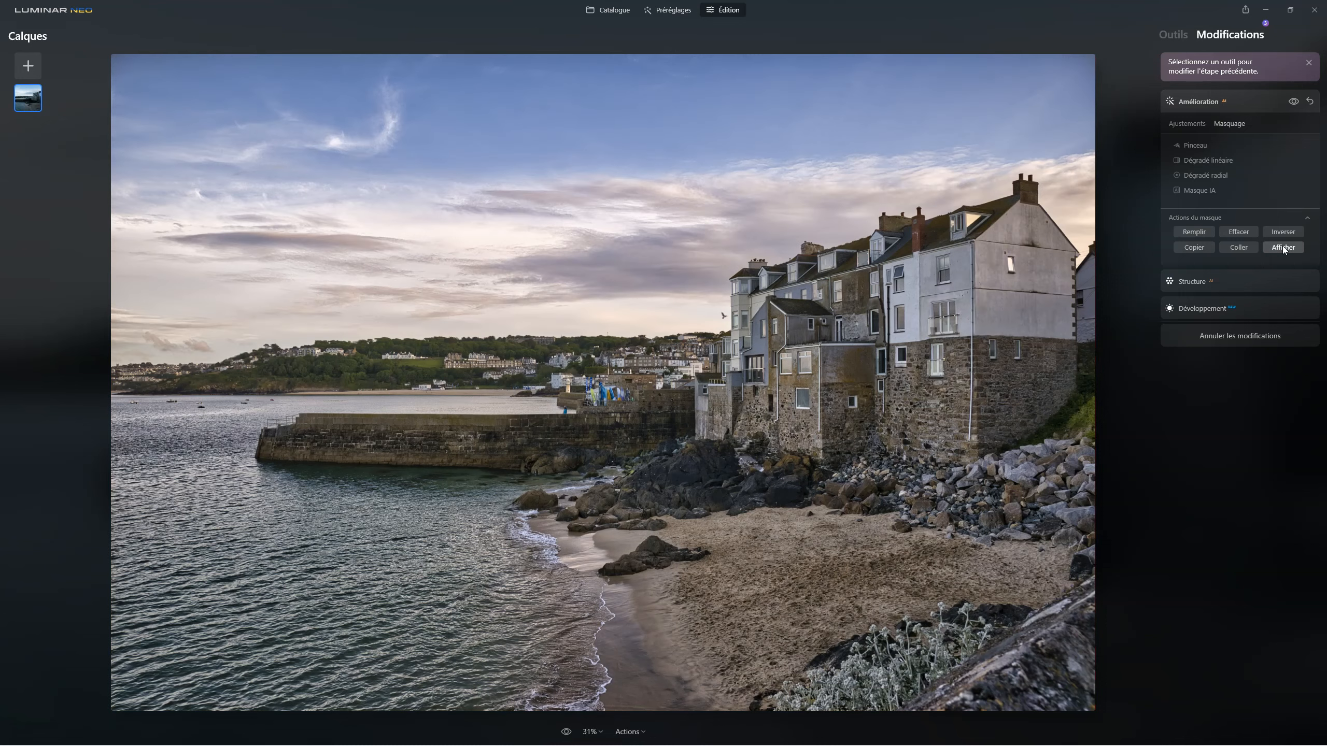
pyautogui.click(1172, 127)
pyautogui.moveTo(1301, 159); pyautogui.dragTo(1181, 159)
pyautogui.moveTo(1300, 157)
pyautogui.mouseDown()
pyautogui.moveTo(1182, 155)
pyautogui.moveTo(1322, 156)
pyautogui.mouseUp()
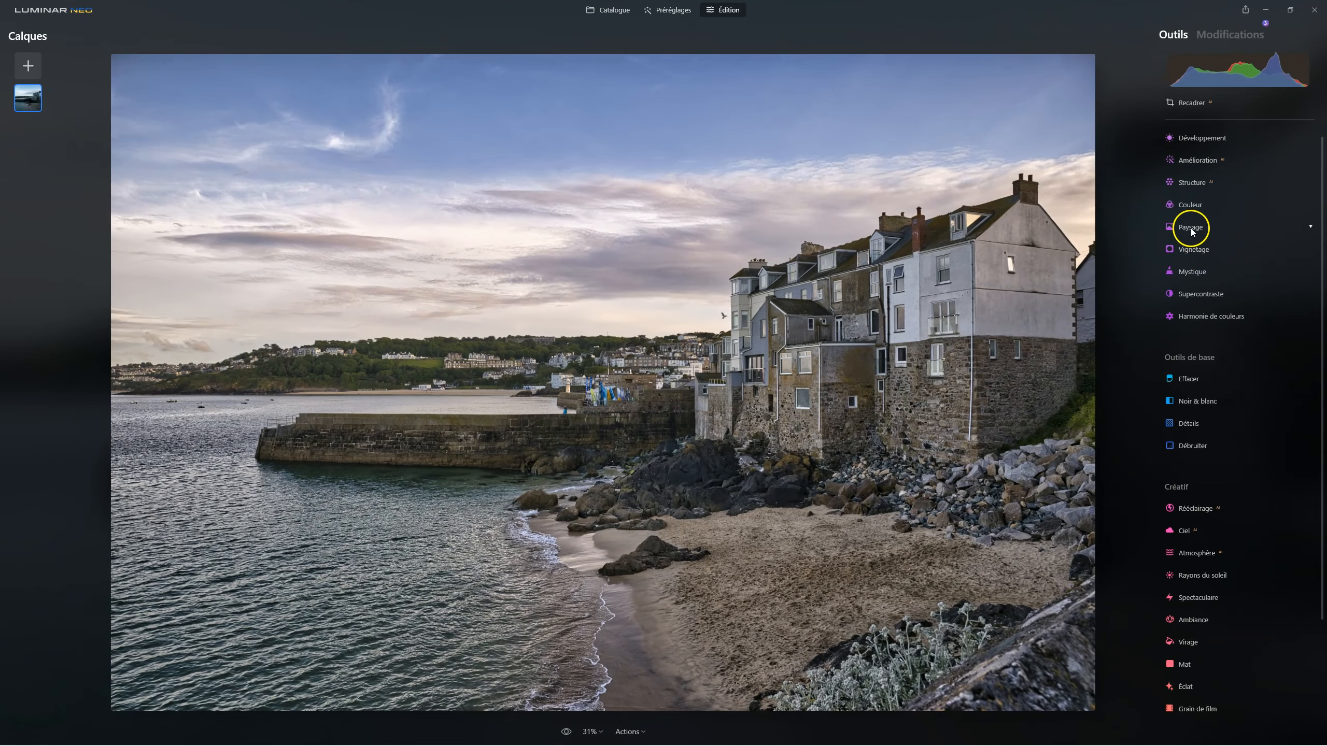
# Step: Apply Paysage with an Heure dorée of 100 and paste the copied mask into it, checking the mask overlay
pyautogui.click(1189, 227)
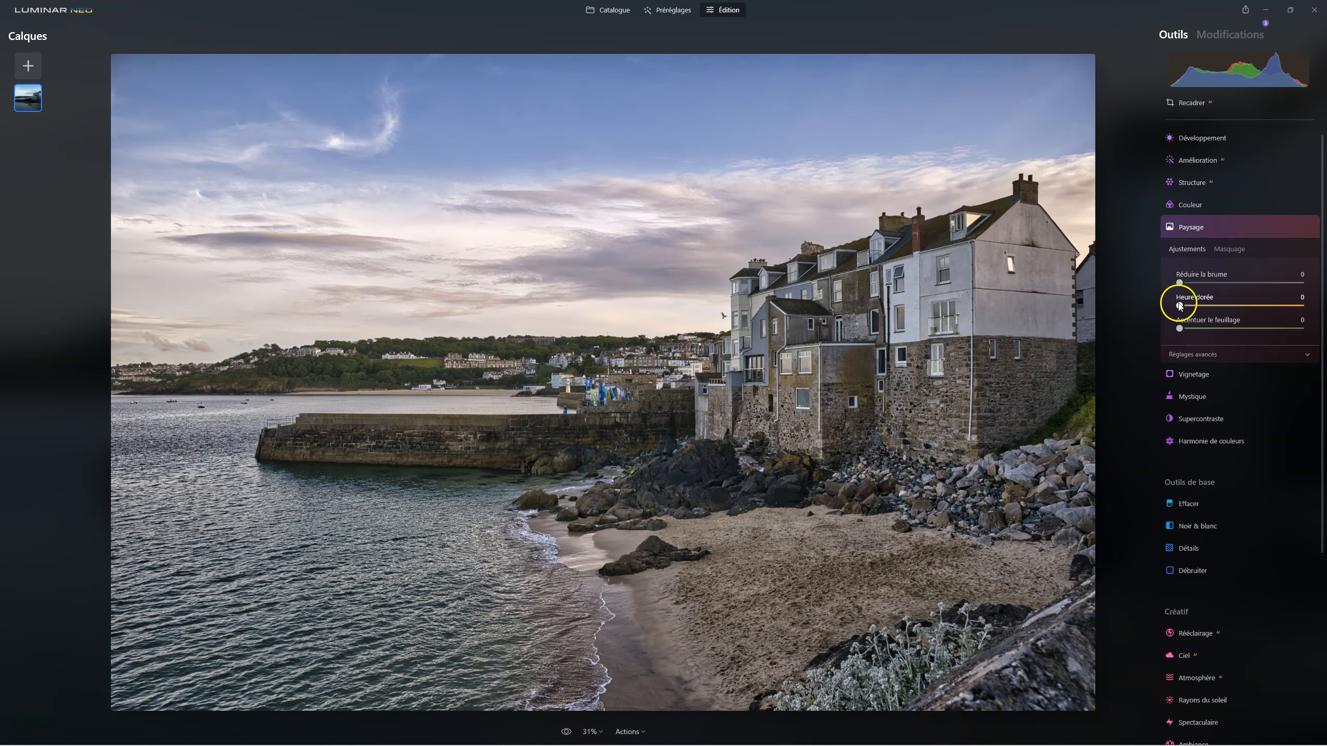
pyautogui.moveTo(1180, 306); pyautogui.dragTo(1317, 307)
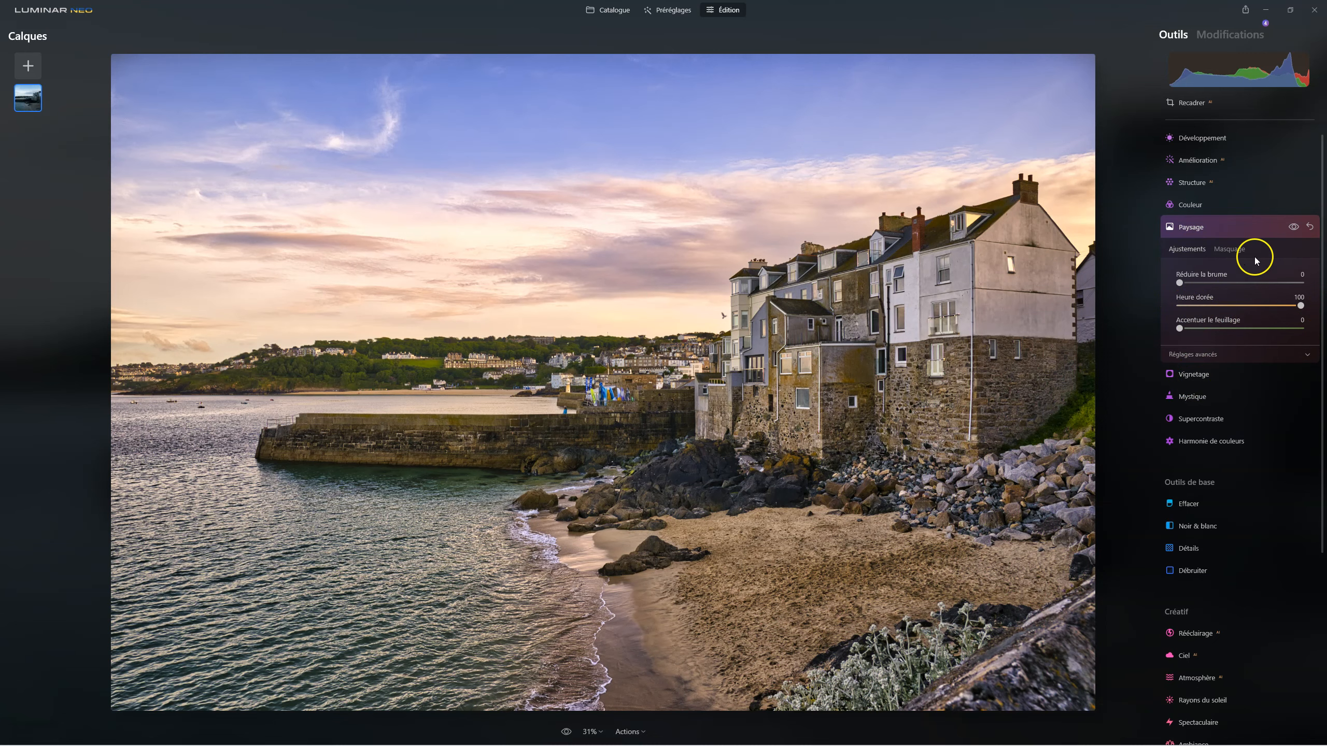
pyautogui.click(1232, 249)
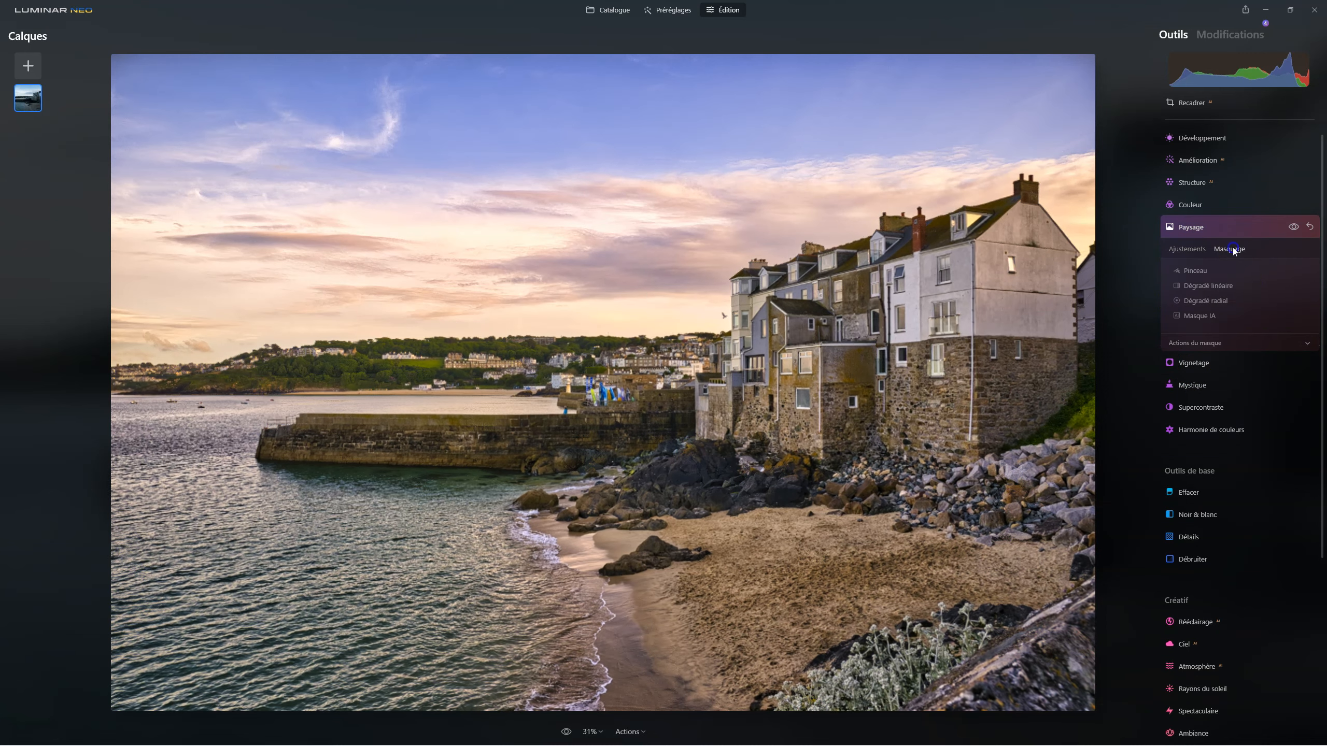
pyautogui.click(1205, 345)
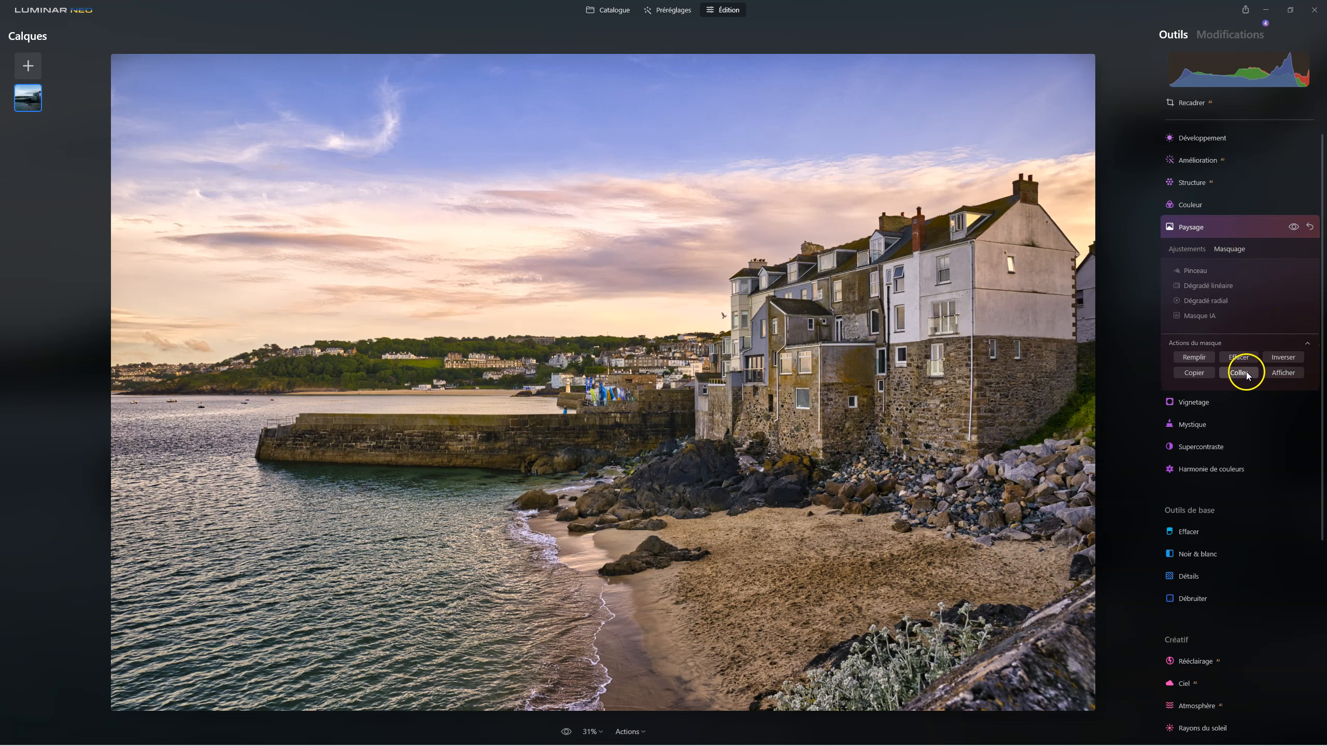
pyautogui.click(1284, 373)
pyautogui.click(1239, 373)
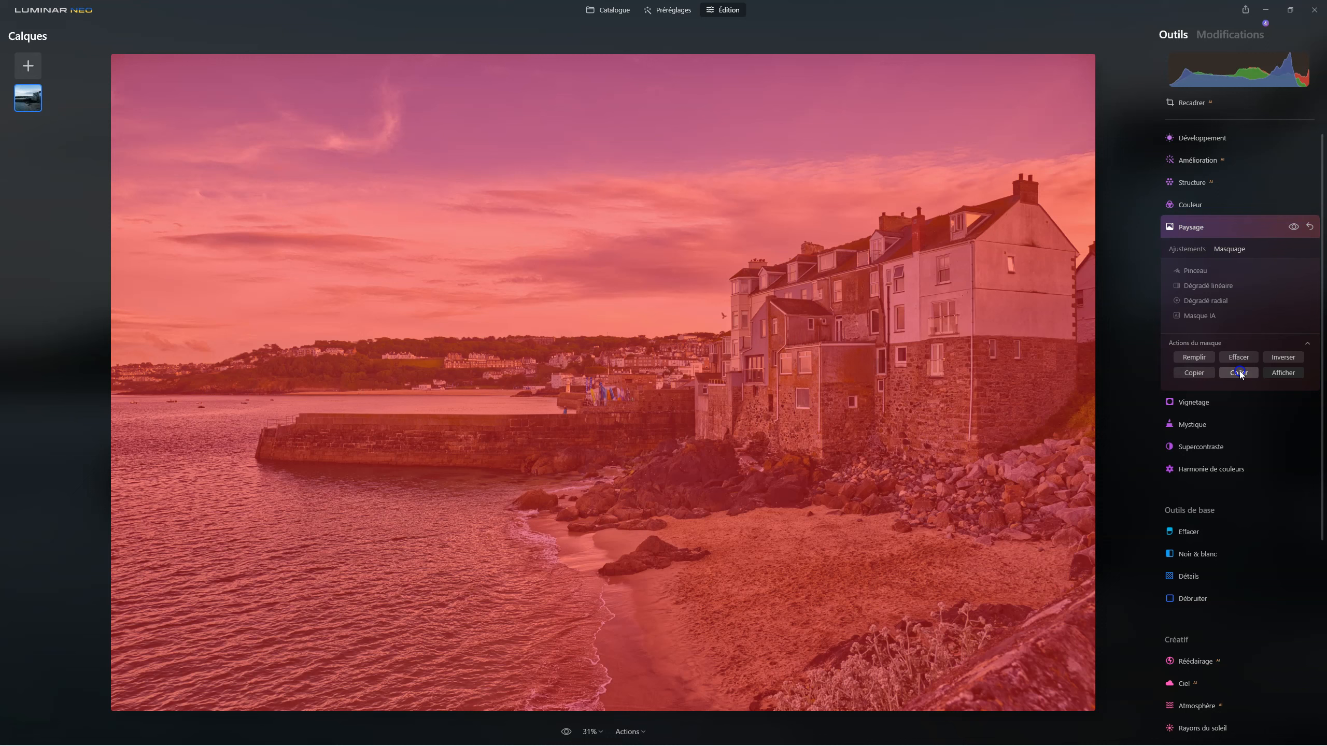
pyautogui.click(1239, 373)
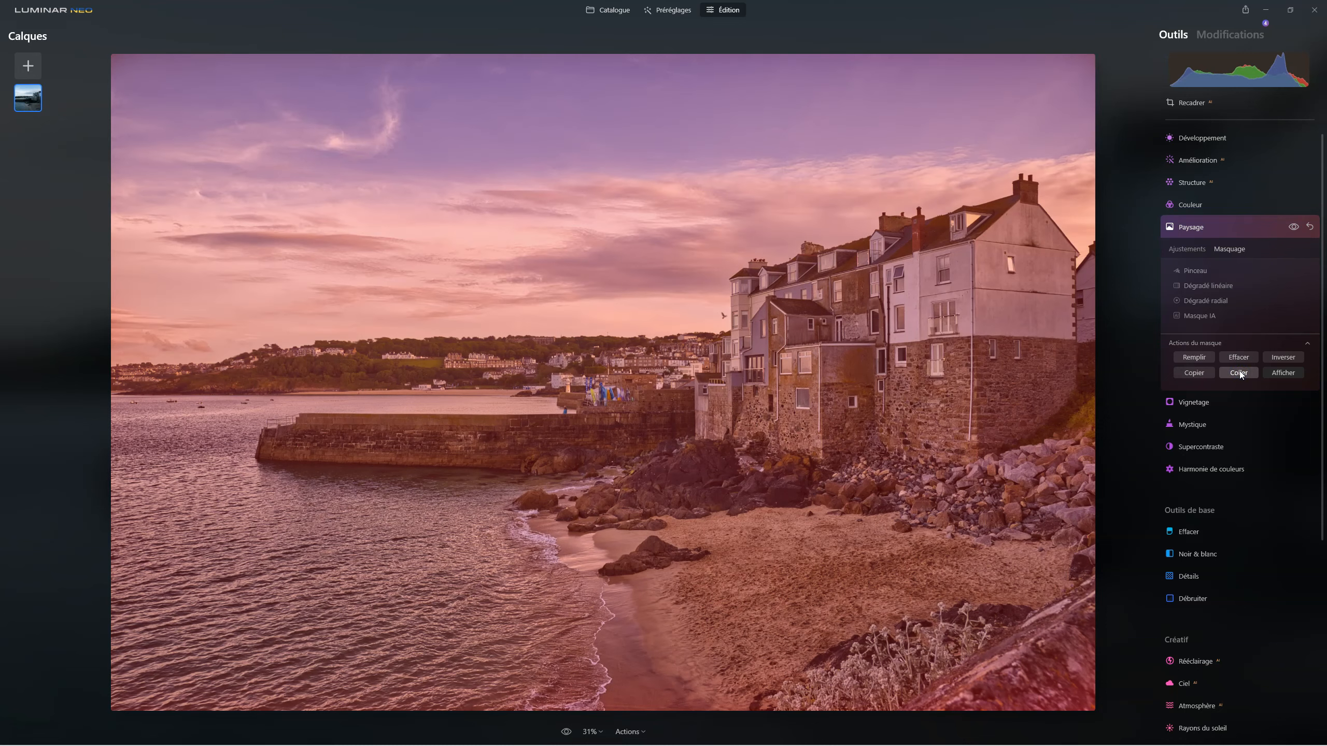
pyautogui.click(1285, 372)
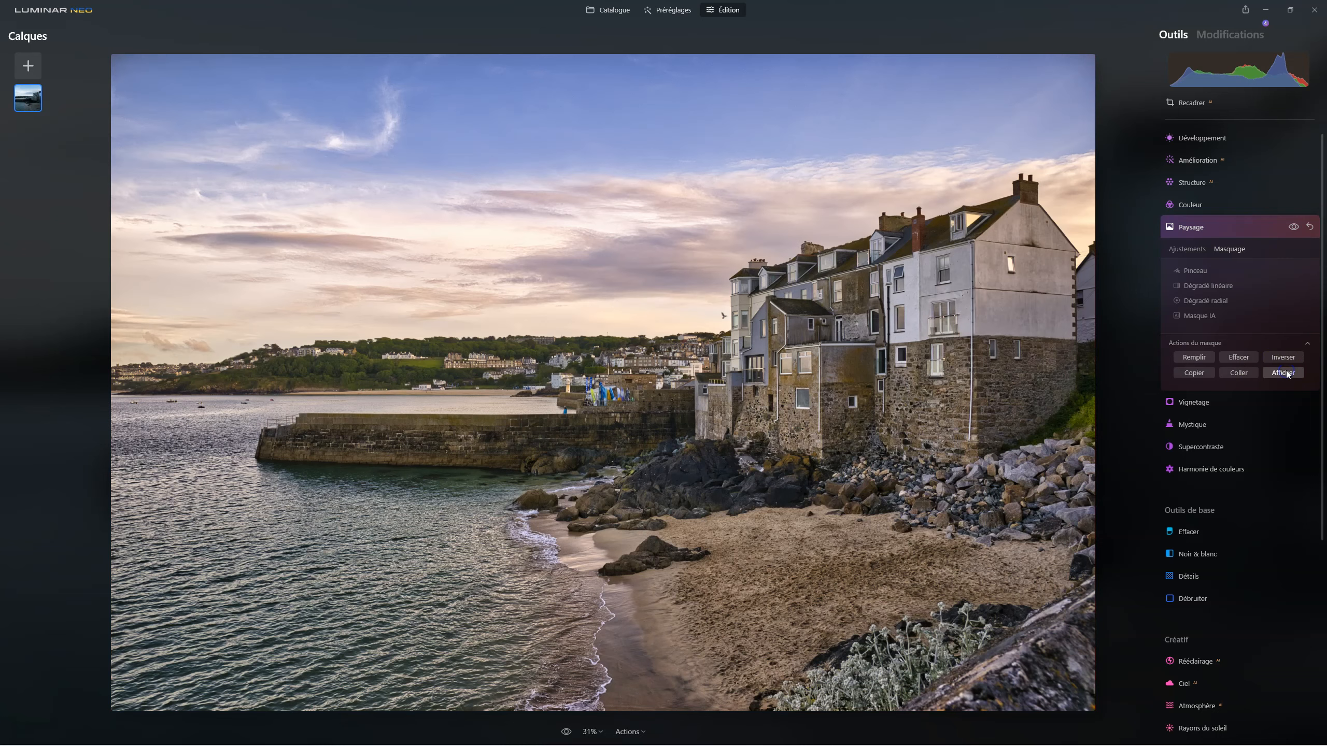
# Step: Compare the photo with and without the masked Paysage adjustment
pyautogui.click(1292, 228)
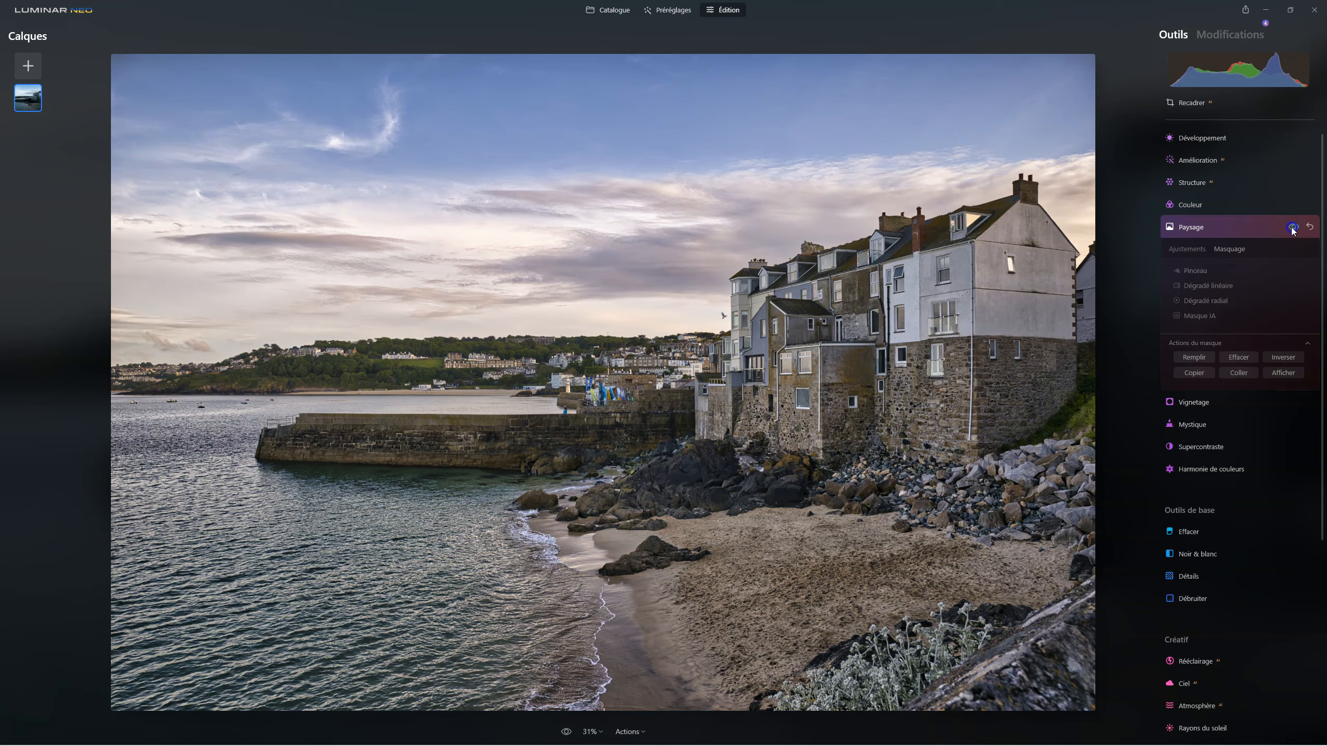
pyautogui.click(1292, 228)
pyautogui.click(1292, 229)
pyautogui.click(1293, 229)
pyautogui.click(1290, 230)
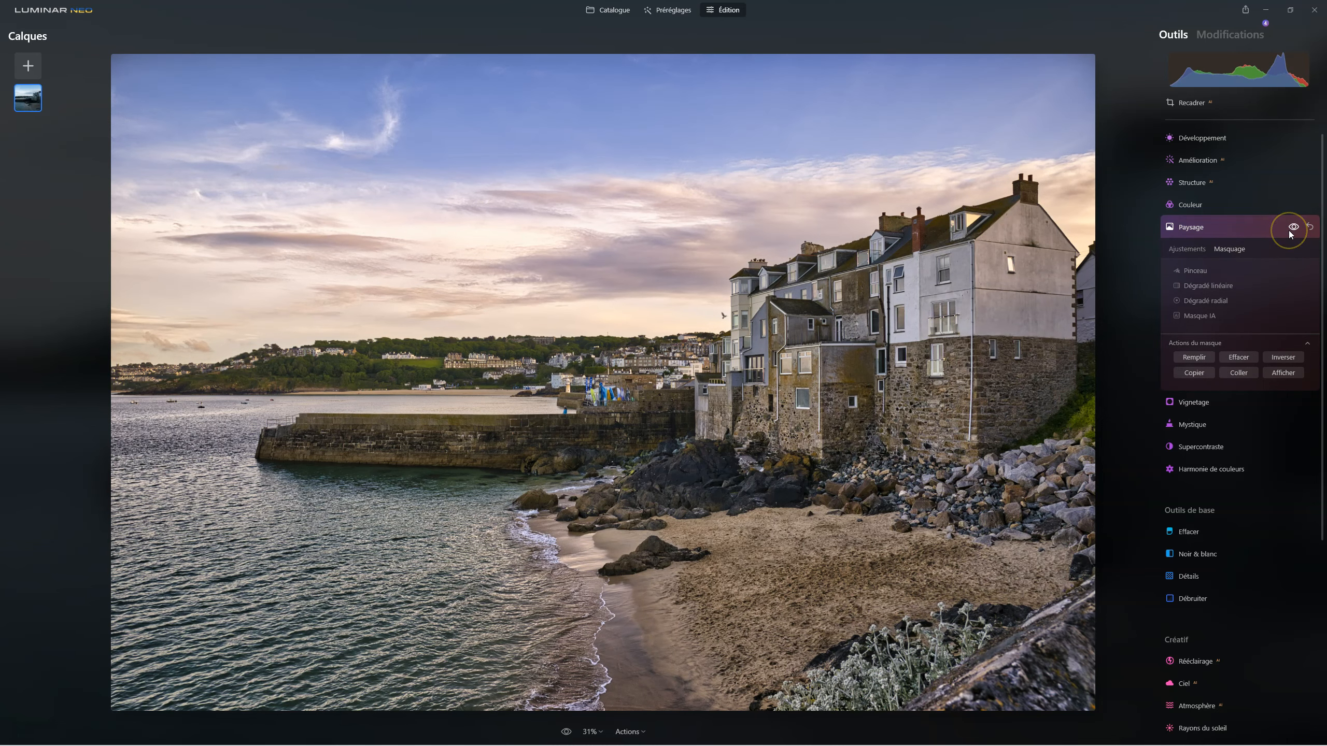
pyautogui.click(1196, 230)
pyautogui.click(1198, 229)
pyautogui.click(1197, 184)
pyautogui.click(1187, 228)
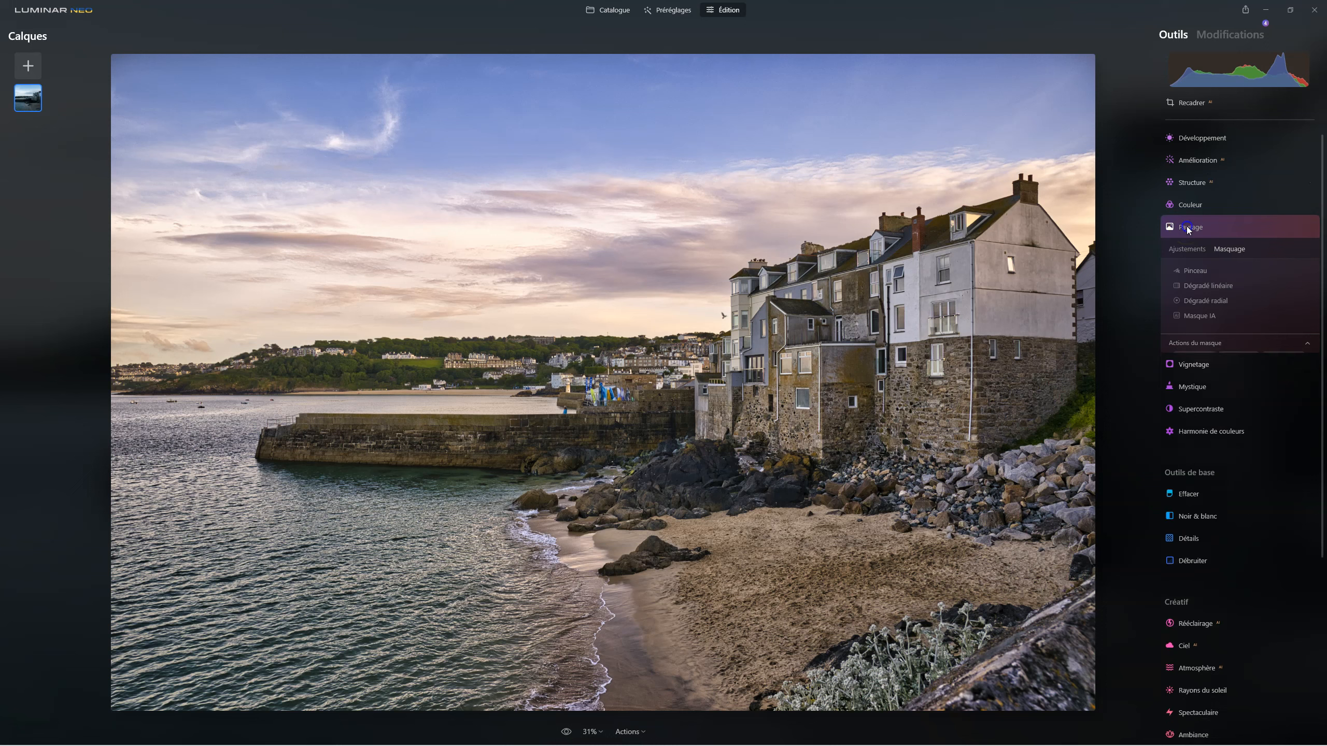
# Step: Reduce the photo's Saturation to -37 in the Couleur adjustment
pyautogui.click(1186, 205)
pyautogui.click(1203, 260)
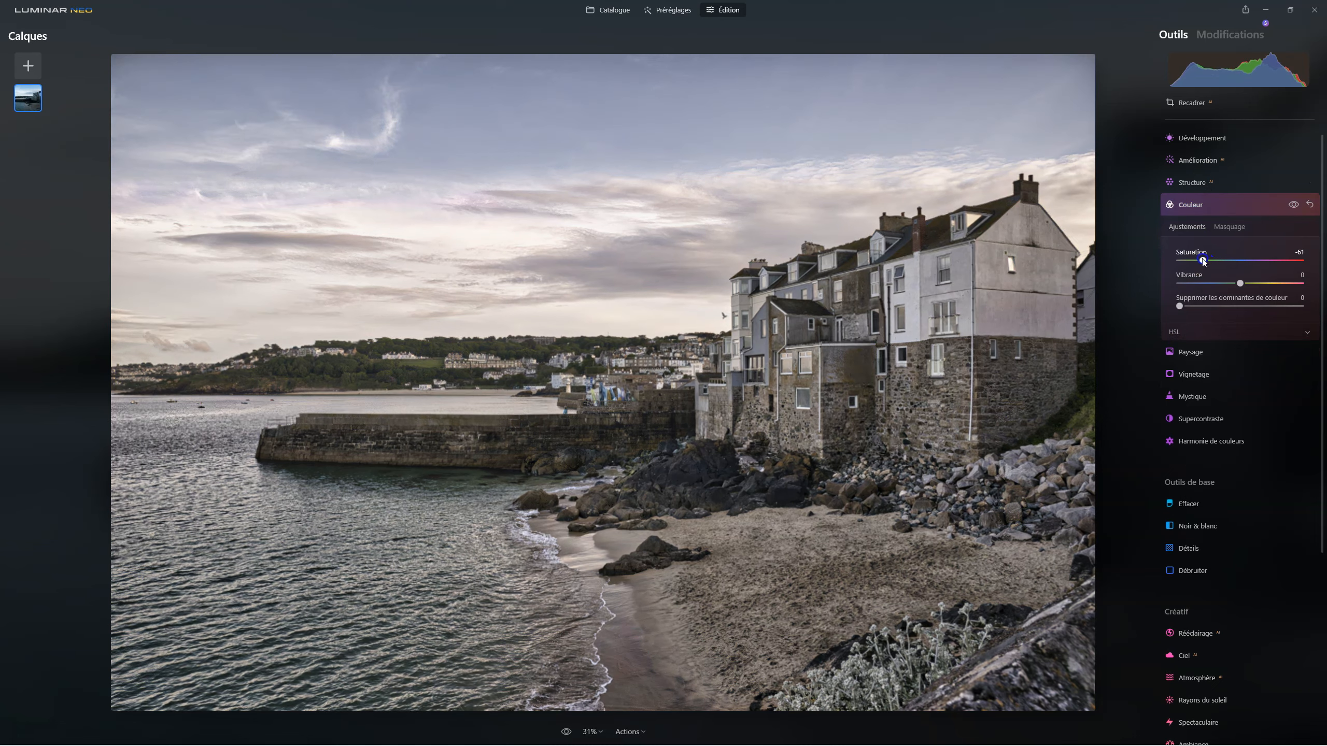
pyautogui.moveTo(1204, 263); pyautogui.dragTo(1220, 261)
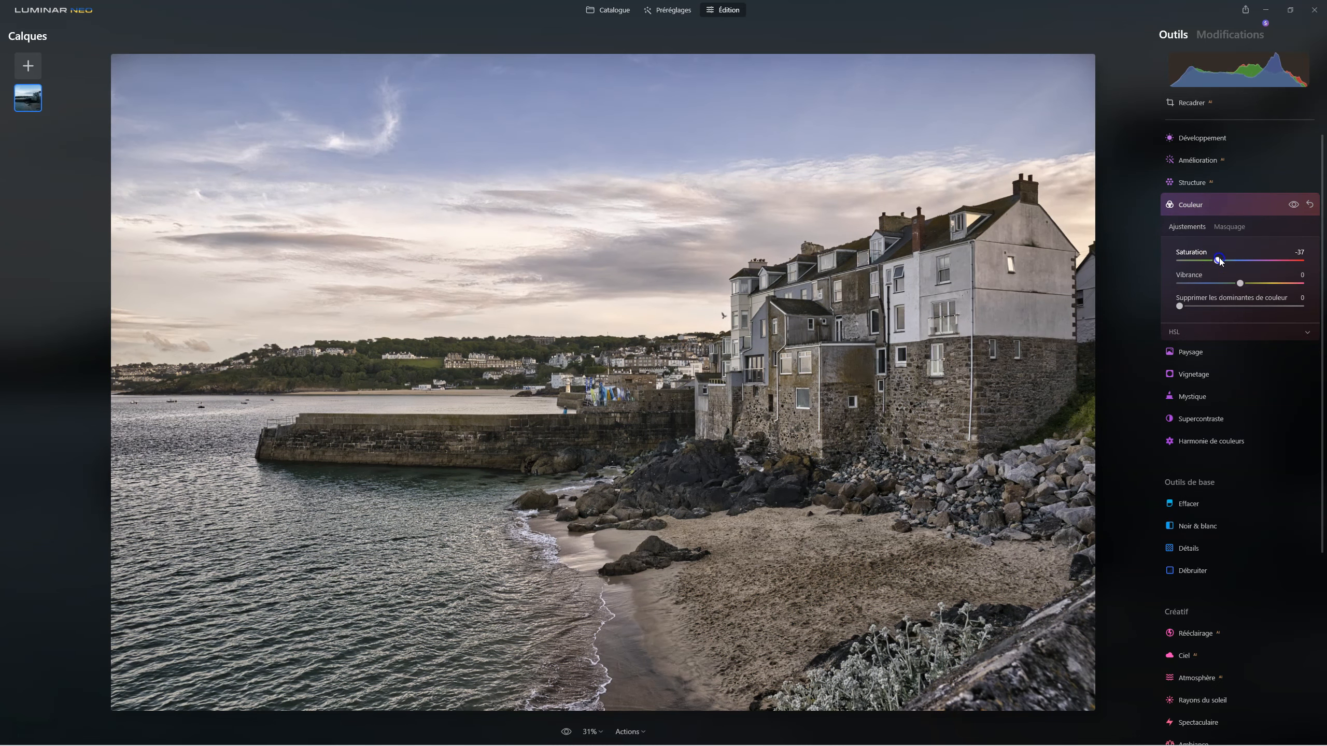
pyautogui.click(1192, 203)
# Step: Apply Mystique with a Quantité of 100 and paste the copied mask into it, checking the mask overlay
pyautogui.click(1187, 272)
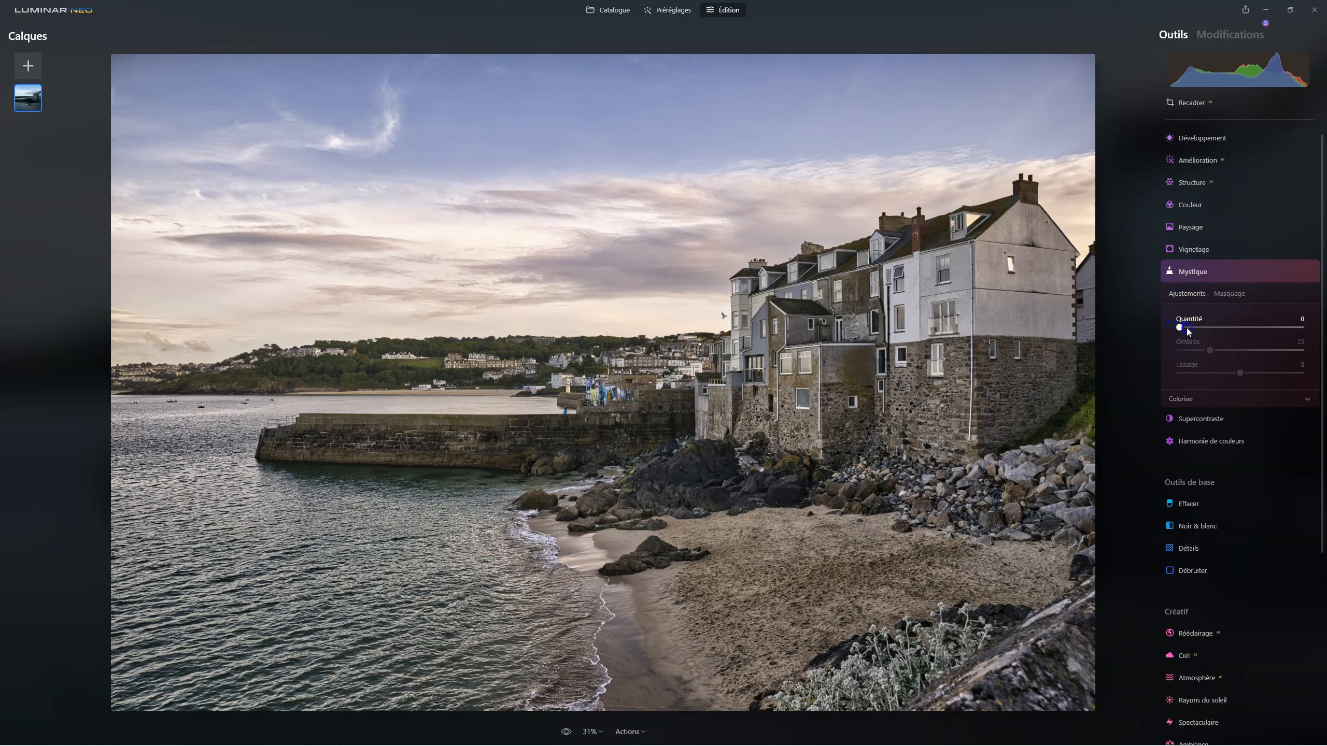
pyautogui.moveTo(1182, 327); pyautogui.dragTo(1315, 327)
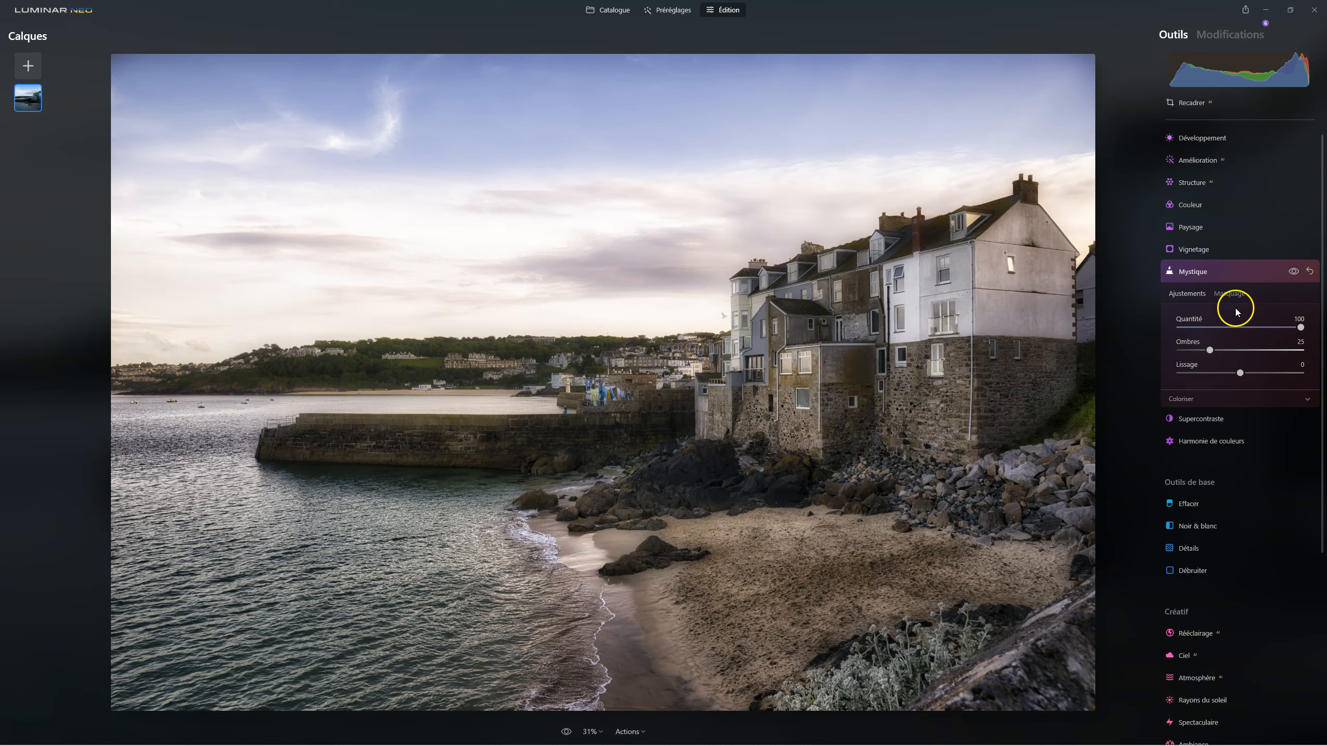
pyautogui.click(1230, 295)
pyautogui.click(1217, 389)
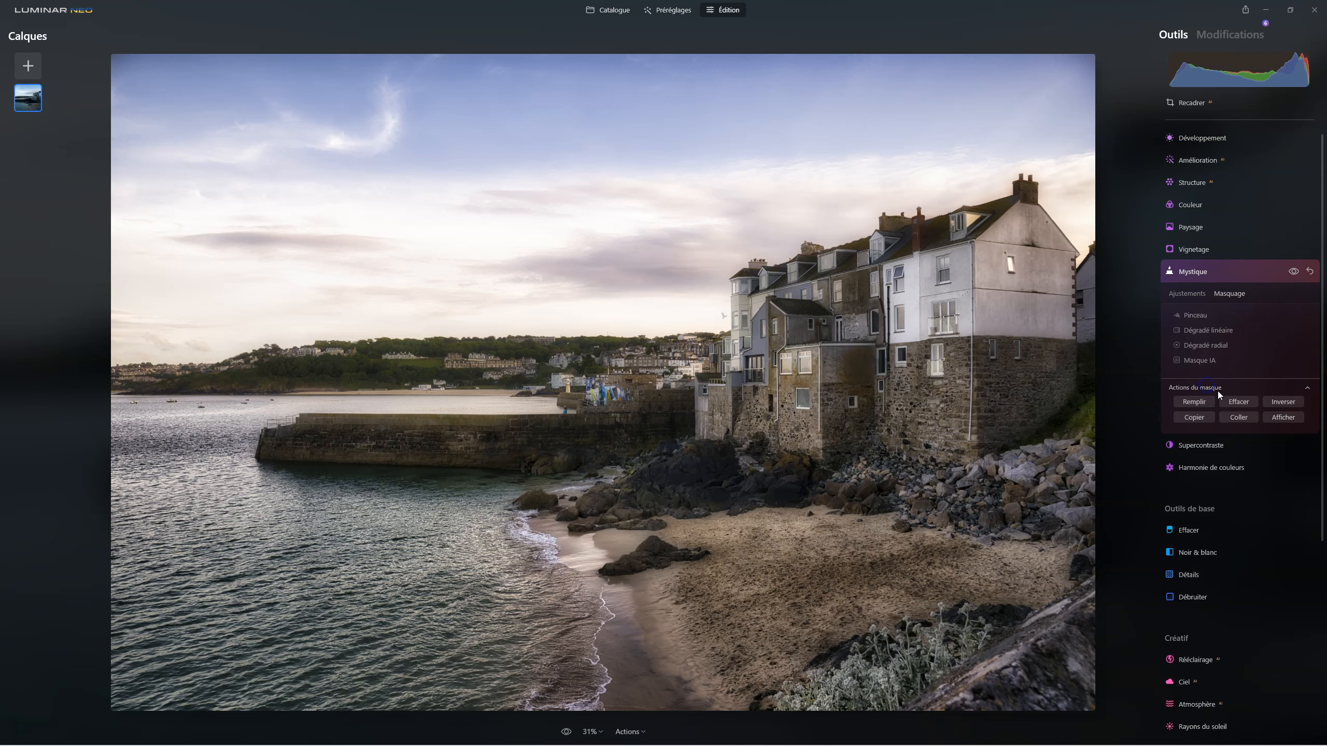
pyautogui.click(1284, 418)
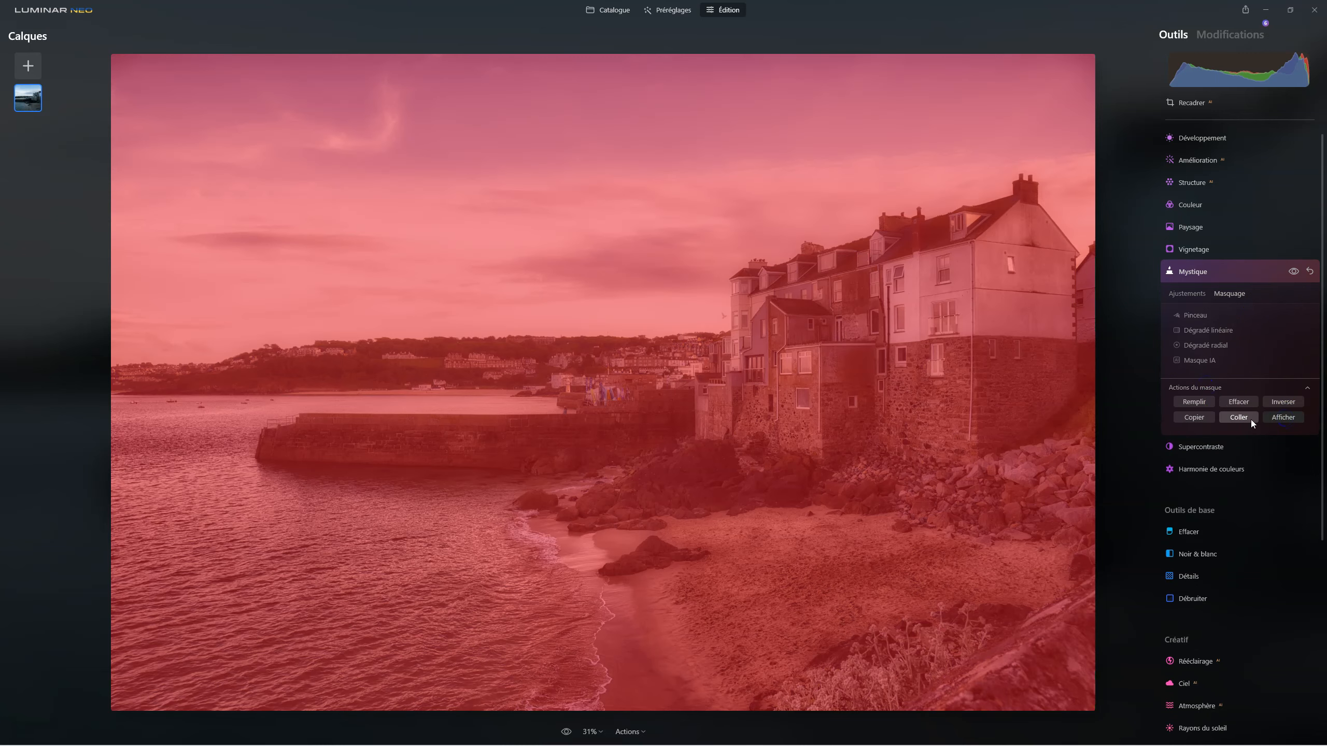
pyautogui.click(1284, 418)
pyautogui.click(1256, 423)
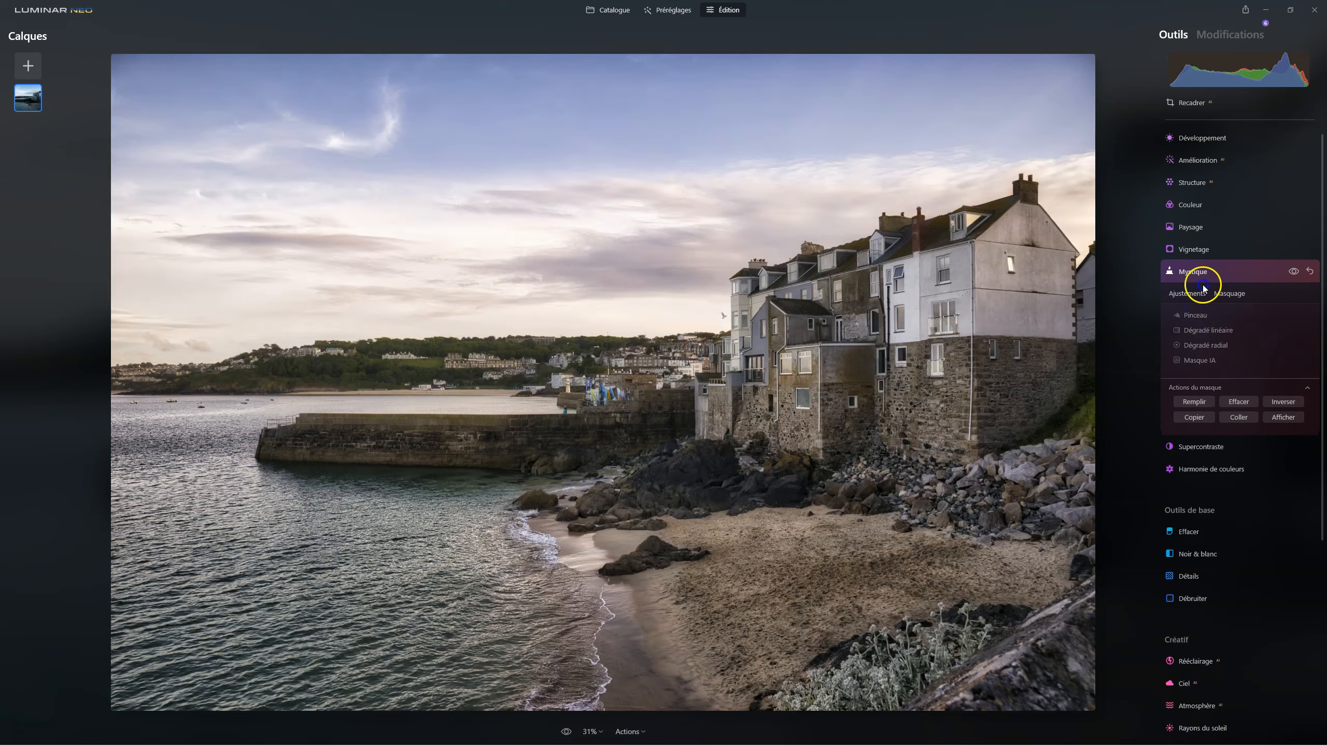
# Step: Compare the photo with and without the masked Mystique adjustment, leaving the adjustment enabled
pyautogui.click(1296, 271)
pyautogui.click(1296, 272)
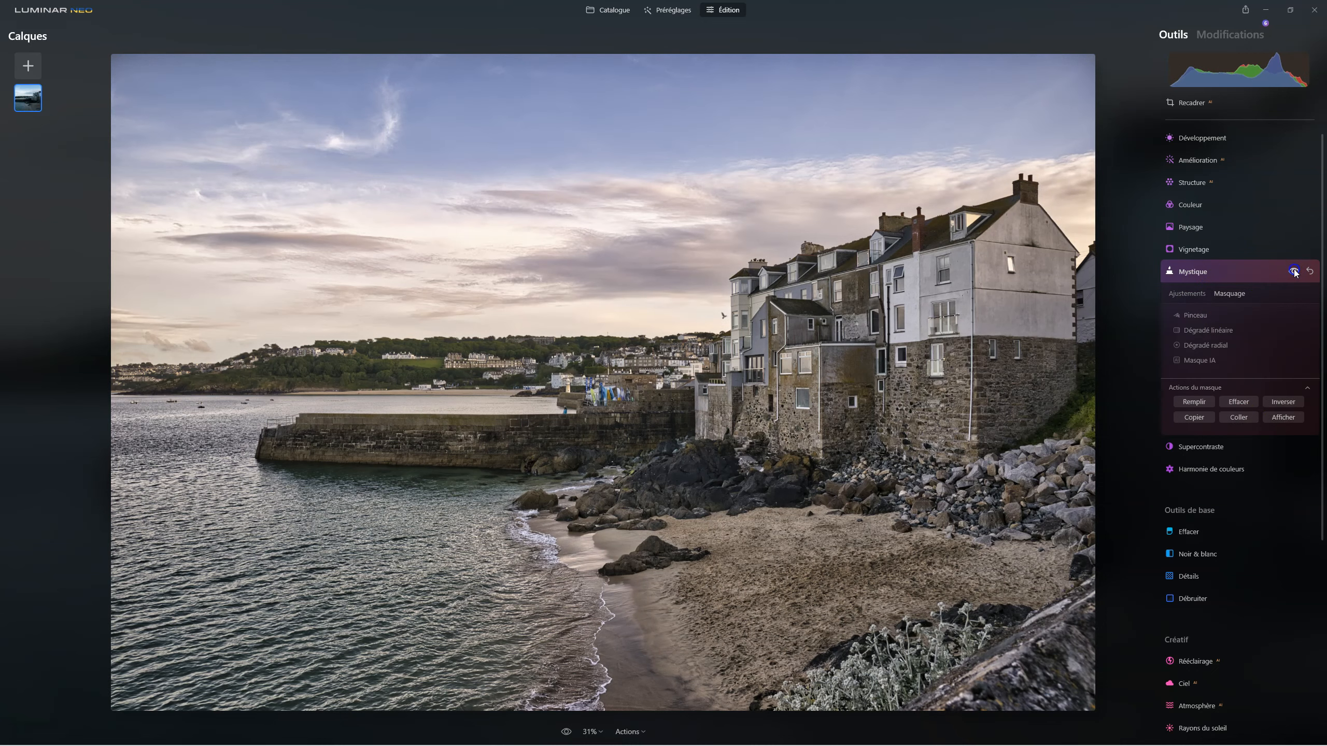
pyautogui.click(1296, 271)
pyautogui.click(1296, 272)
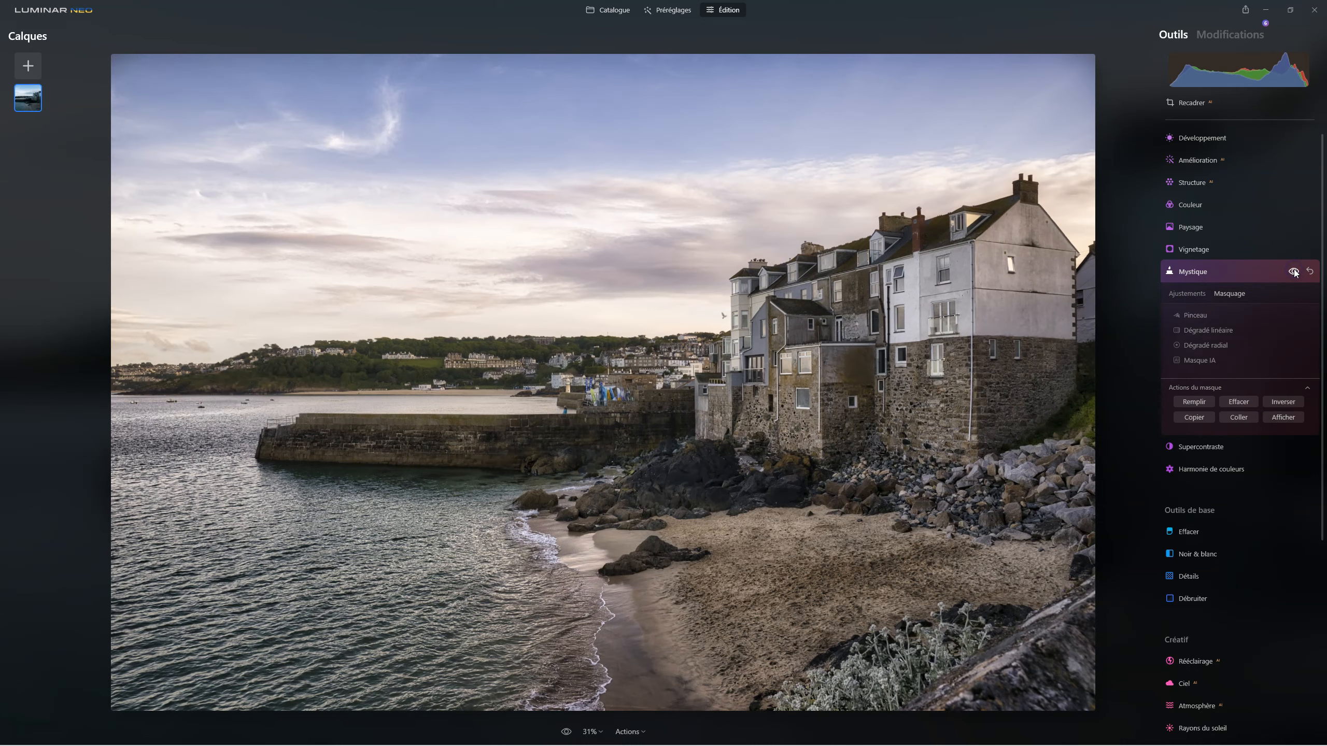
pyautogui.click(1202, 272)
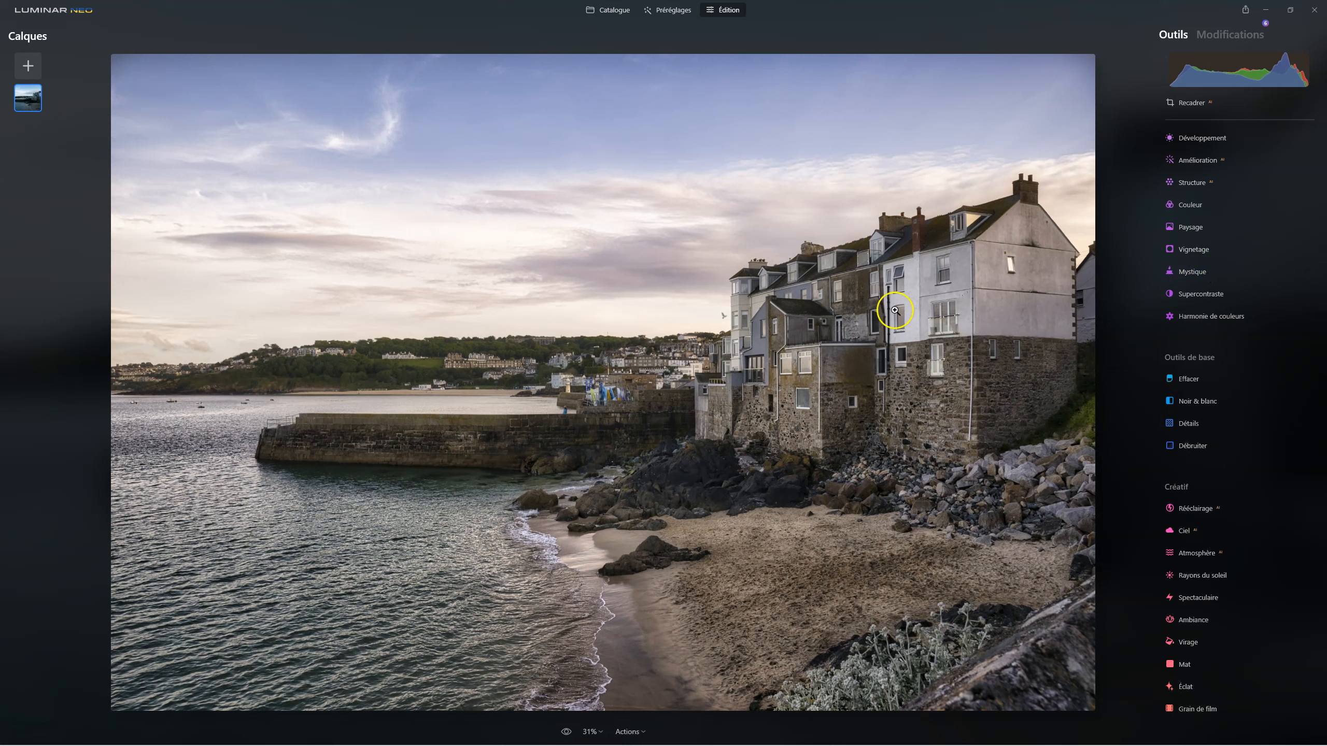
# Step: Restore the photo to its original version, discarding all its adjustments
pyautogui.click(629, 732)
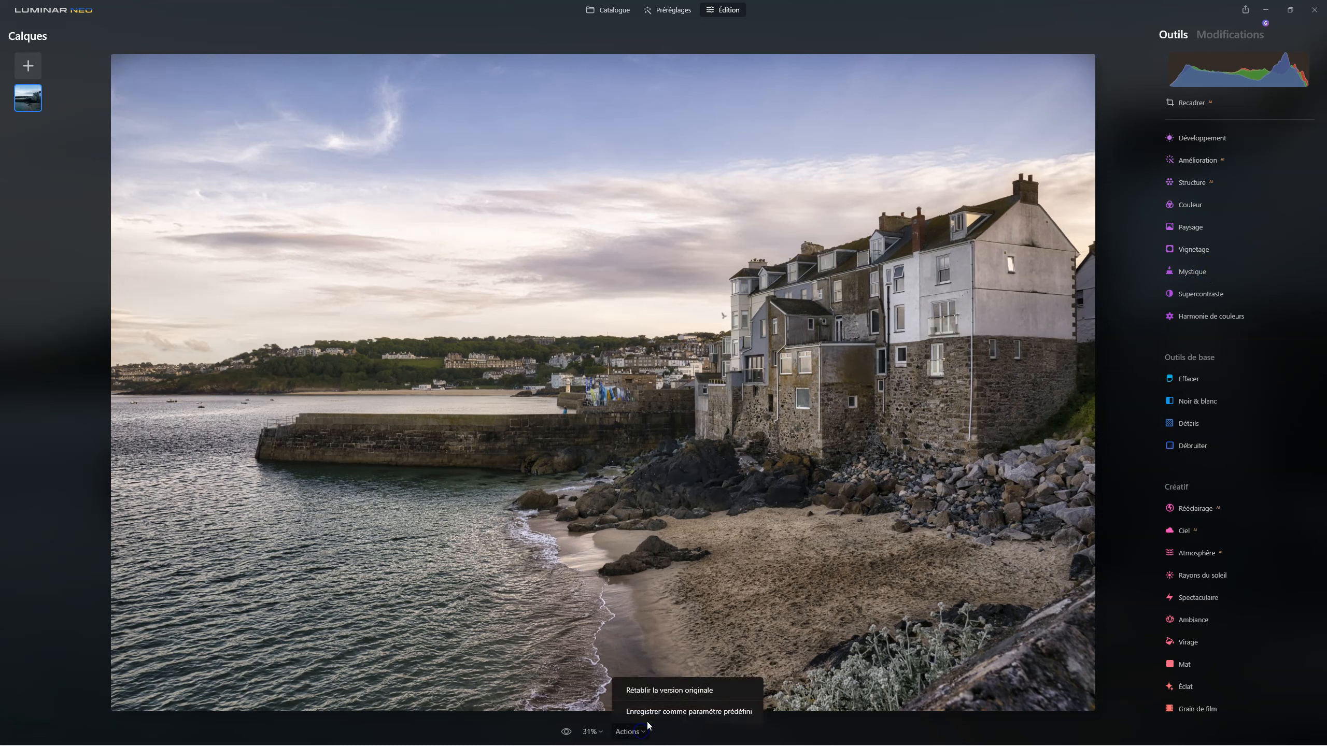
pyautogui.click(656, 690)
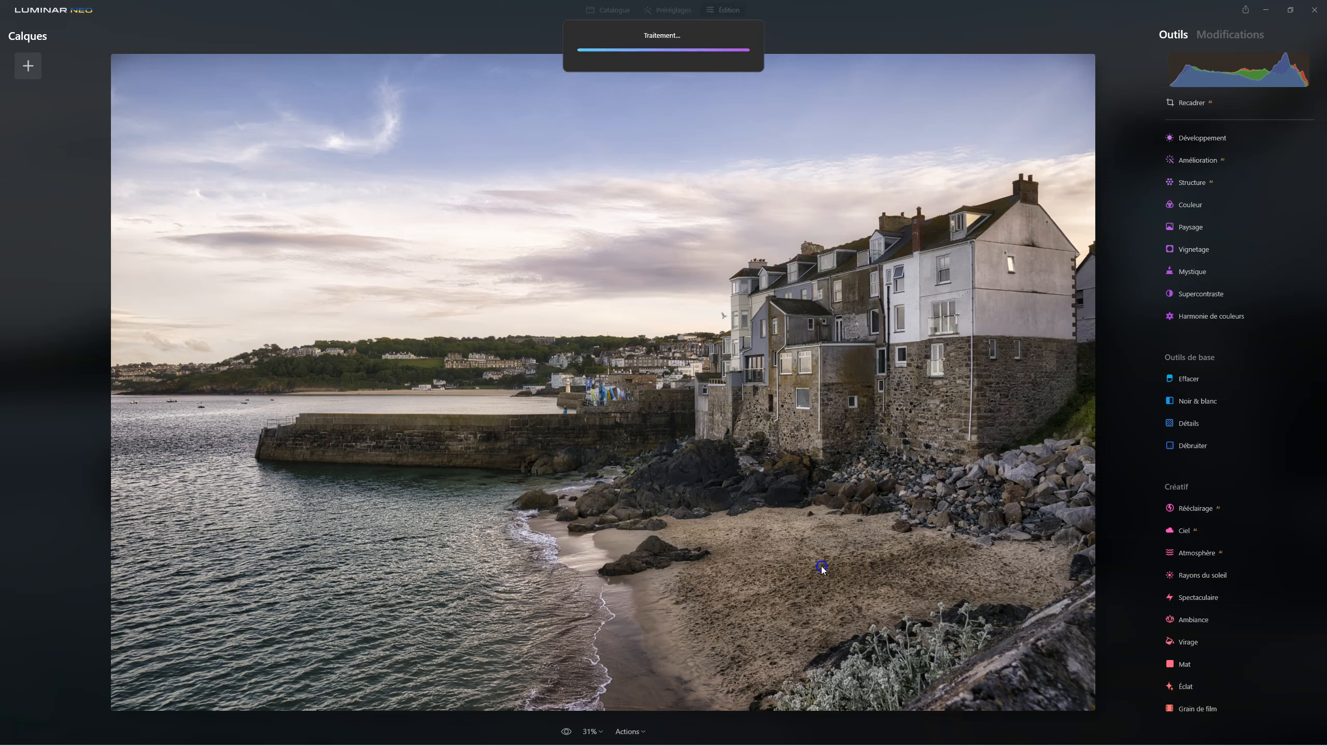